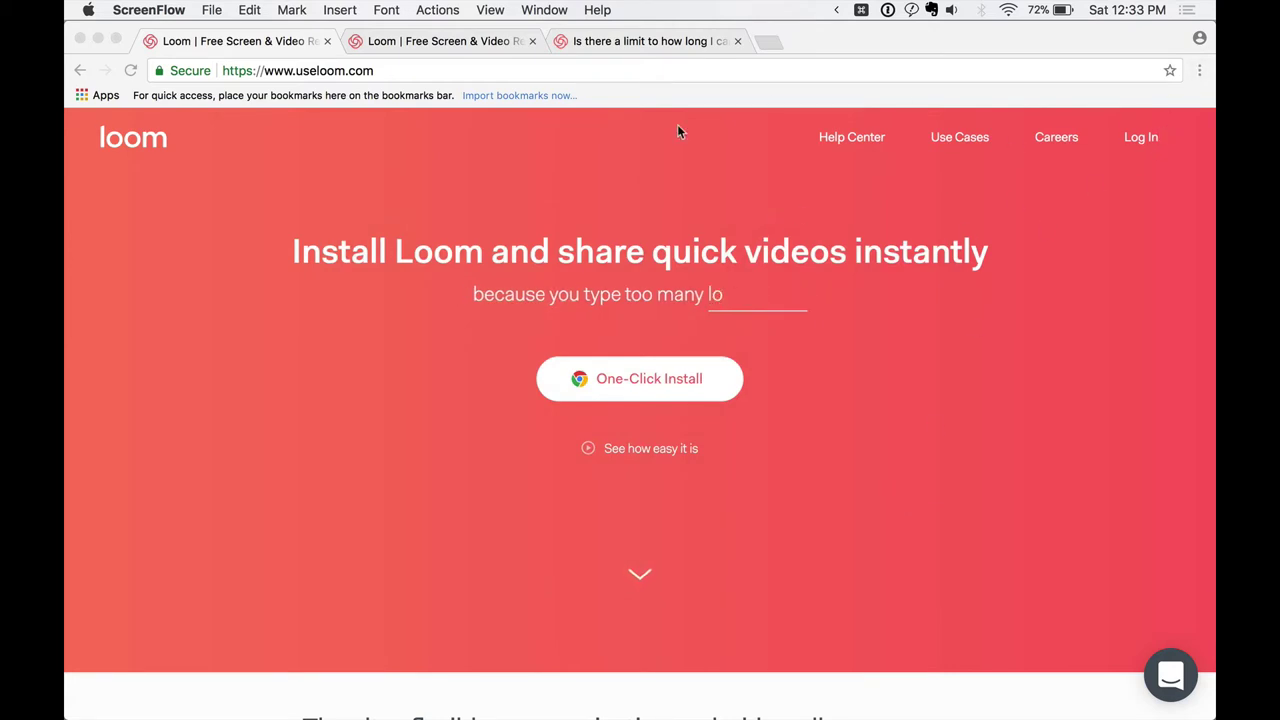
# Look through the Loom homepage, including the use cases, recording steps, extension download banner and customer testimonials
pyautogui.scroll(-3, 964, 444)
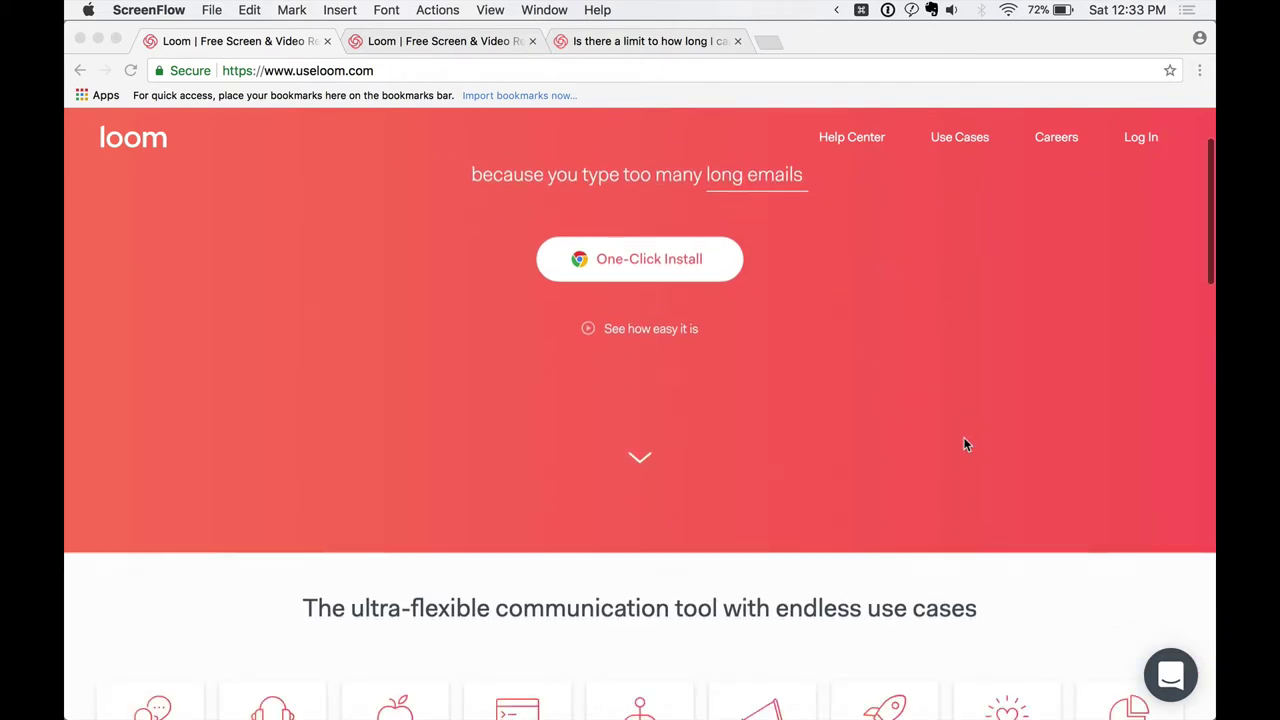
pyautogui.scroll(3, 964, 444)
pyautogui.scroll(-10, 921, 463)
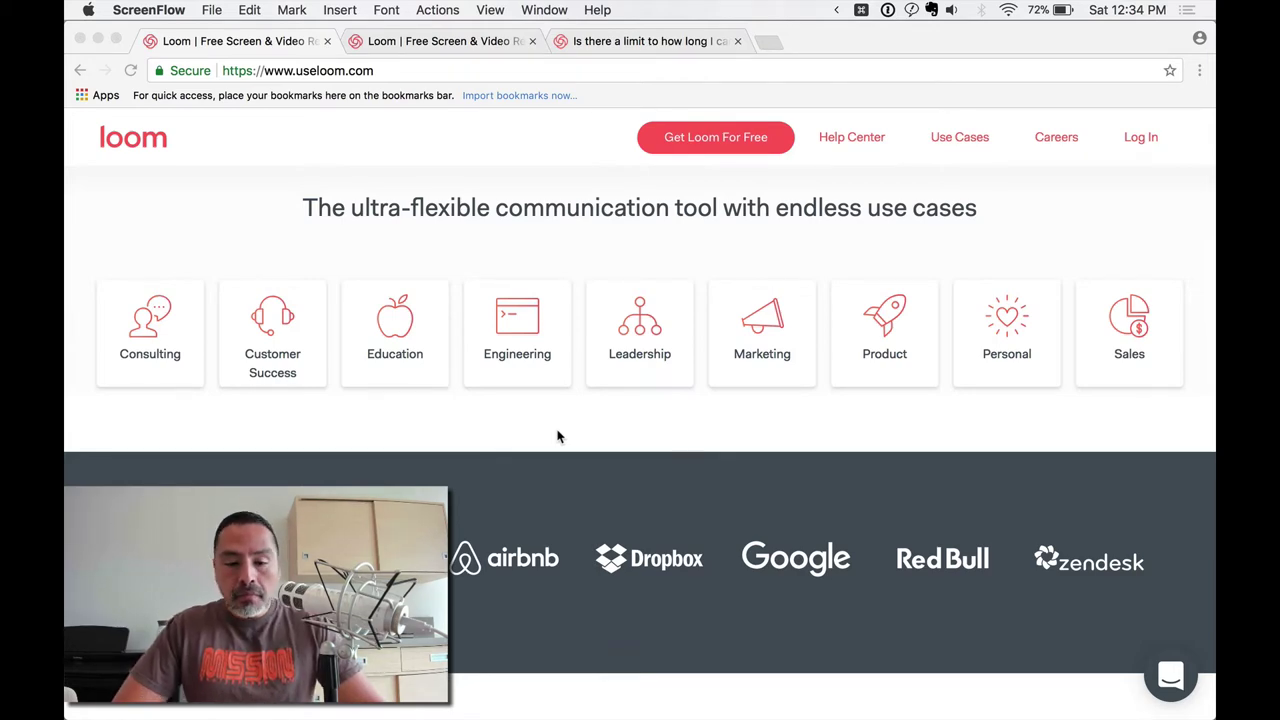
pyautogui.scroll(-5, 616, 495)
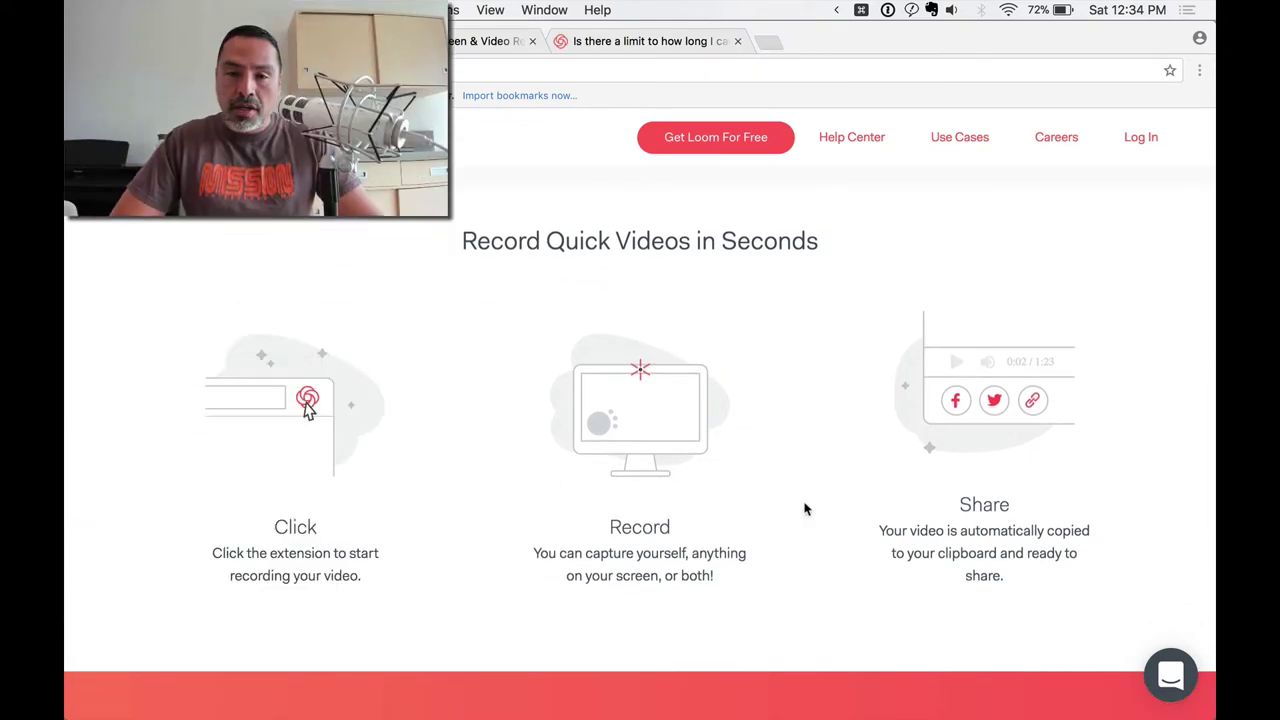
pyautogui.scroll(-2, 797, 500)
pyautogui.scroll(-3, 795, 500)
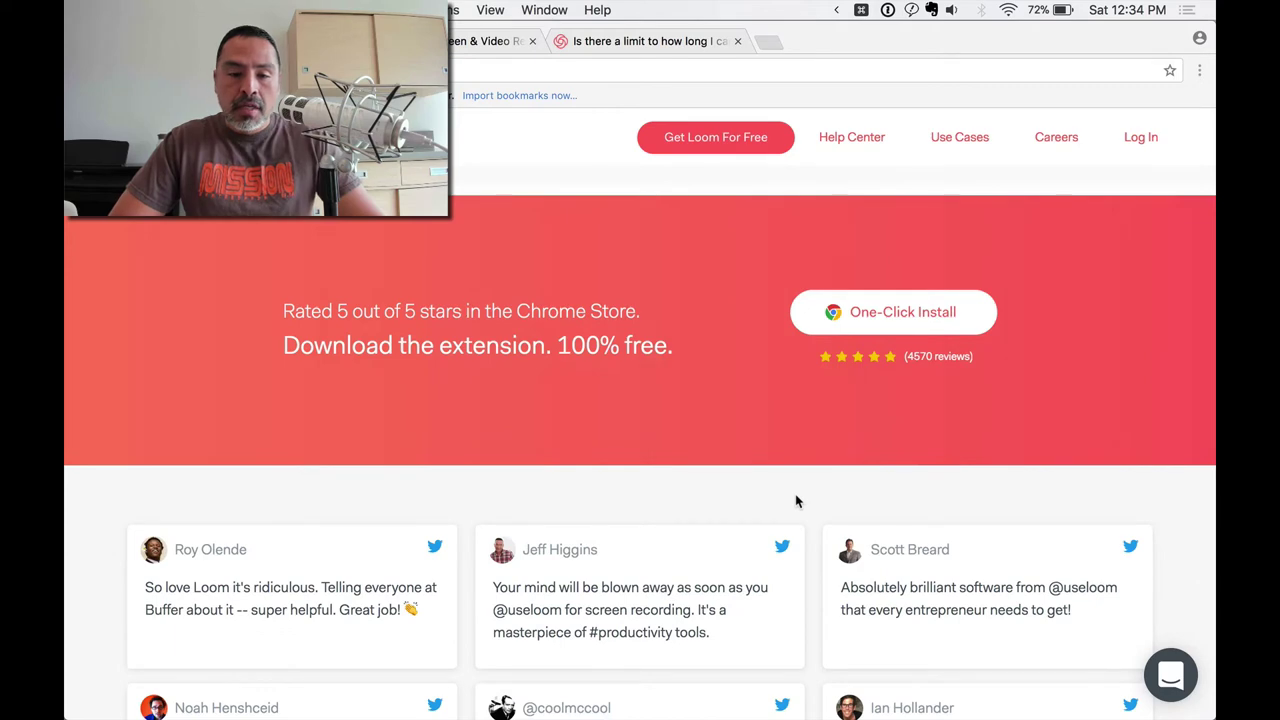
pyautogui.scroll(-4, 795, 502)
pyautogui.scroll(10, 797, 501)
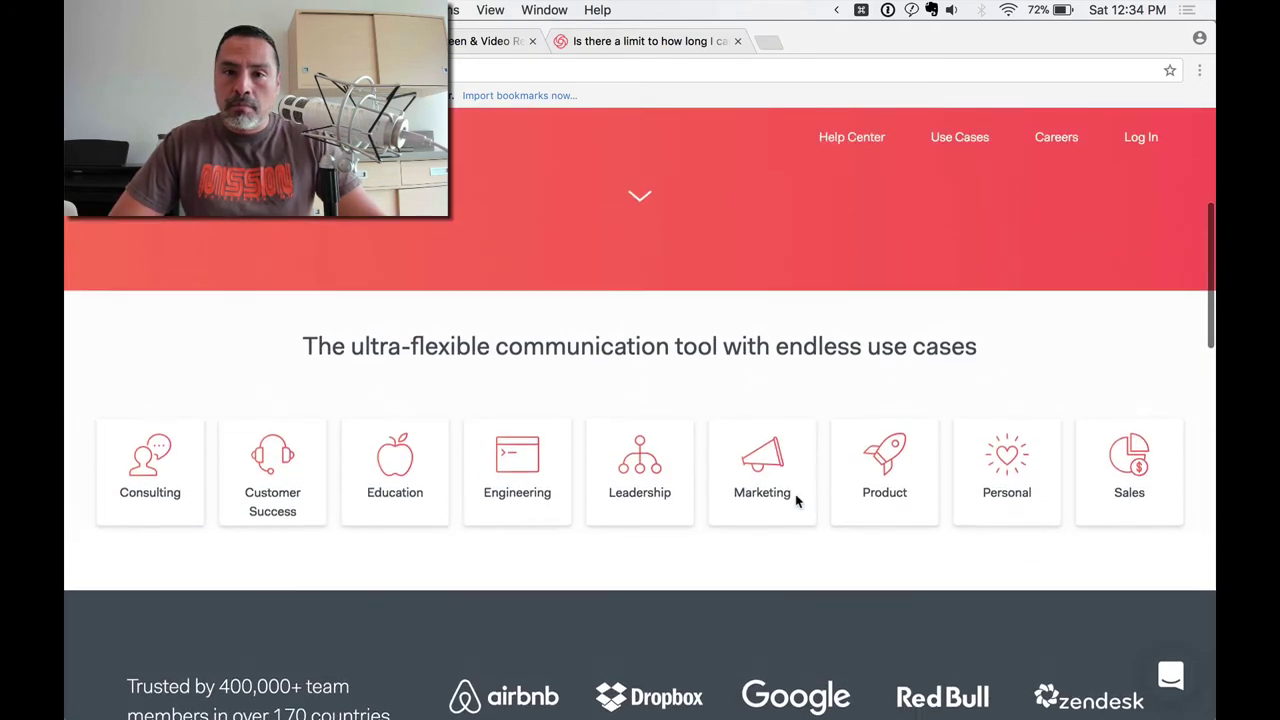
pyautogui.scroll(-1, 797, 500)
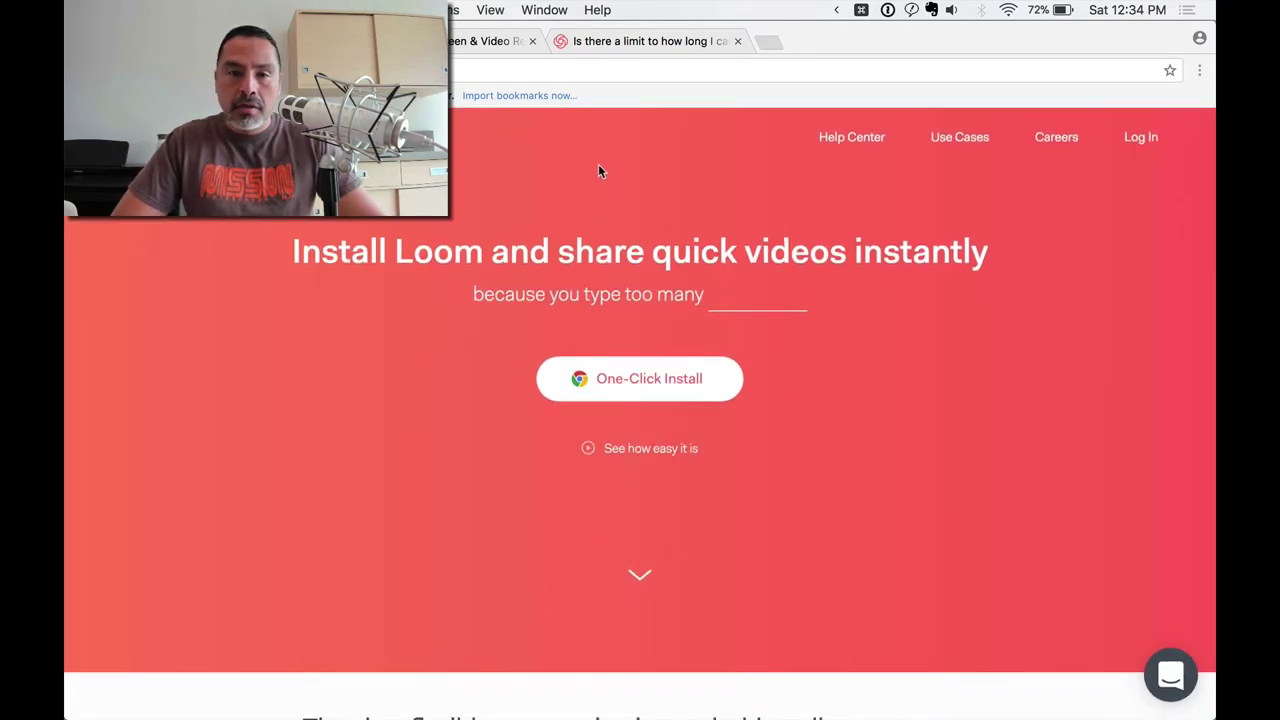
# Examine the Leadership use case page and its list of example videos
pyautogui.scroll(-8, 600, 169)
pyautogui.scroll(3, 63, 403)
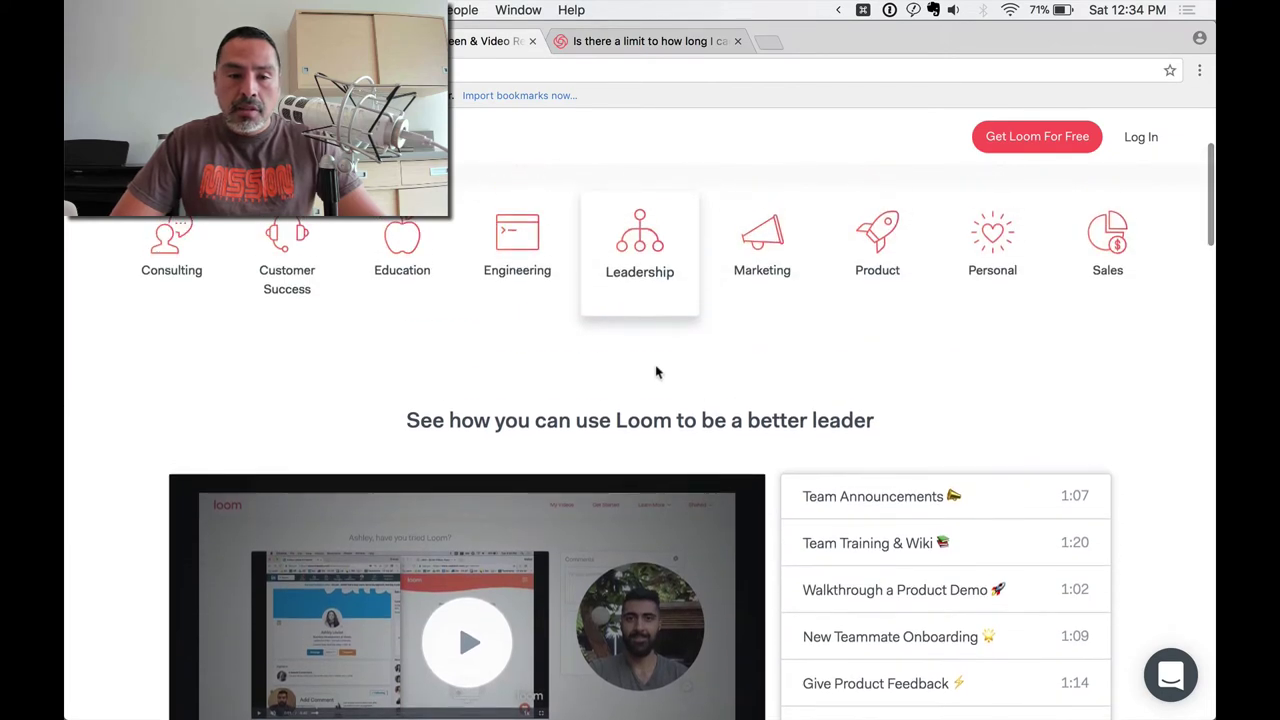
pyautogui.scroll(-3, 274, 430)
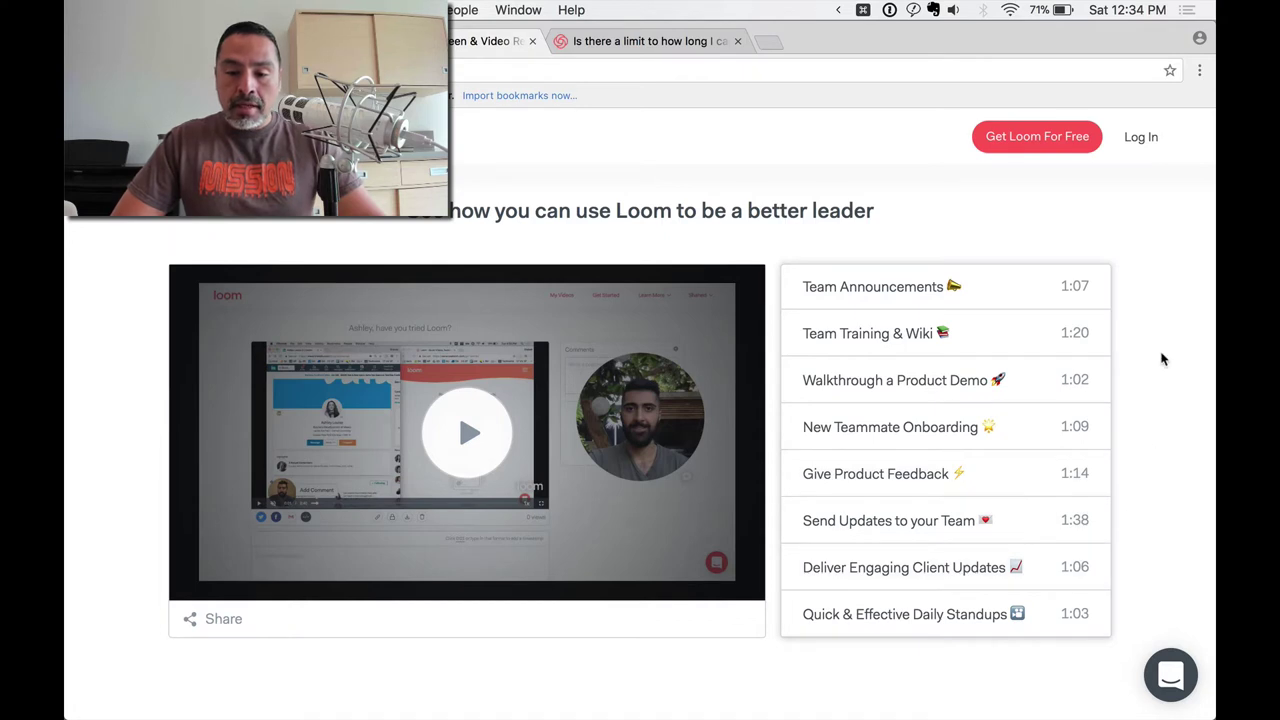
pyautogui.scroll(3, 1160, 357)
pyautogui.scroll(-1, 1160, 358)
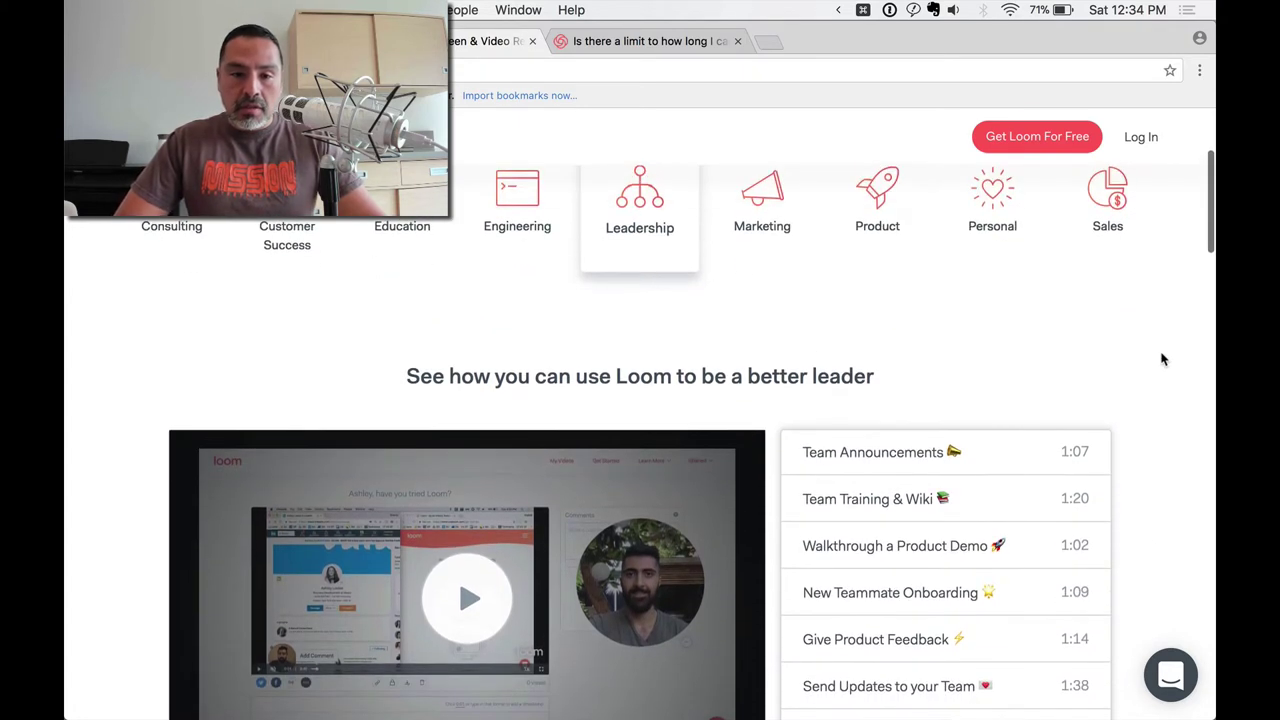
# Browse the example videos for the Engineering, Education, Customer Success, Consulting, Product and Marketing use cases
pyautogui.click(512, 188)
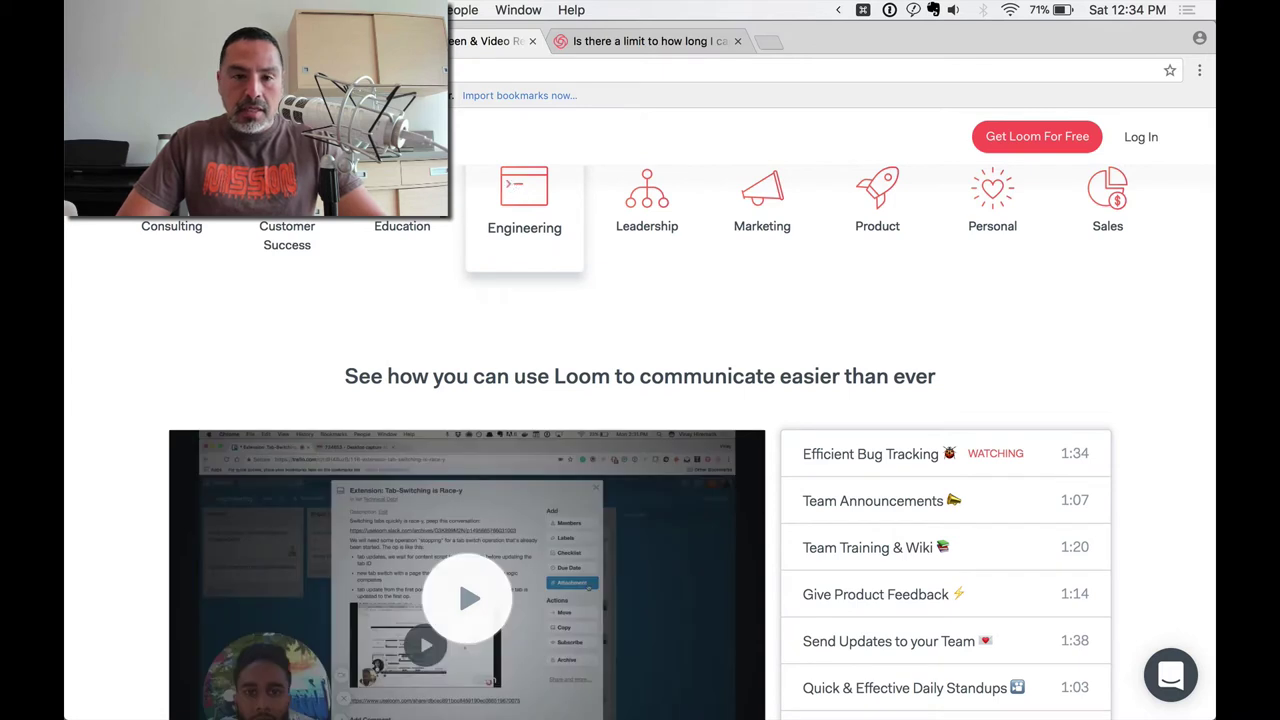
pyautogui.click(405, 200)
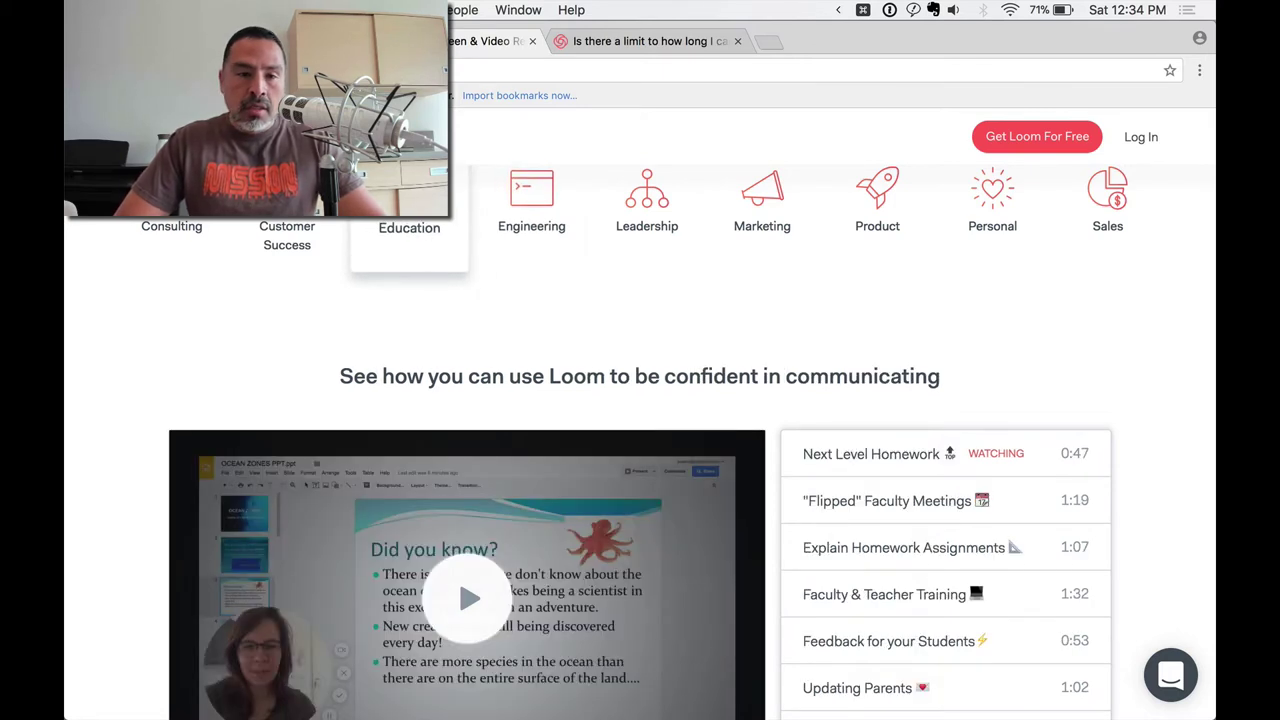
pyautogui.click(287, 235)
pyautogui.click(173, 227)
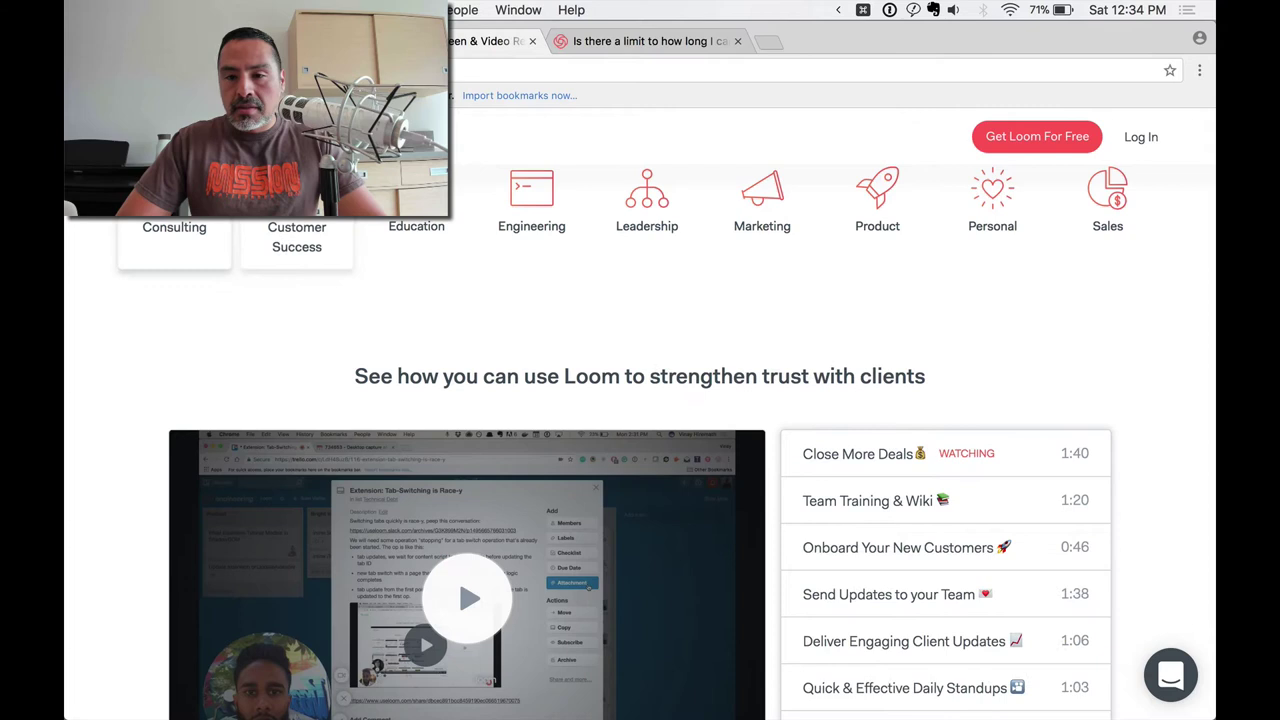
pyautogui.click(872, 200)
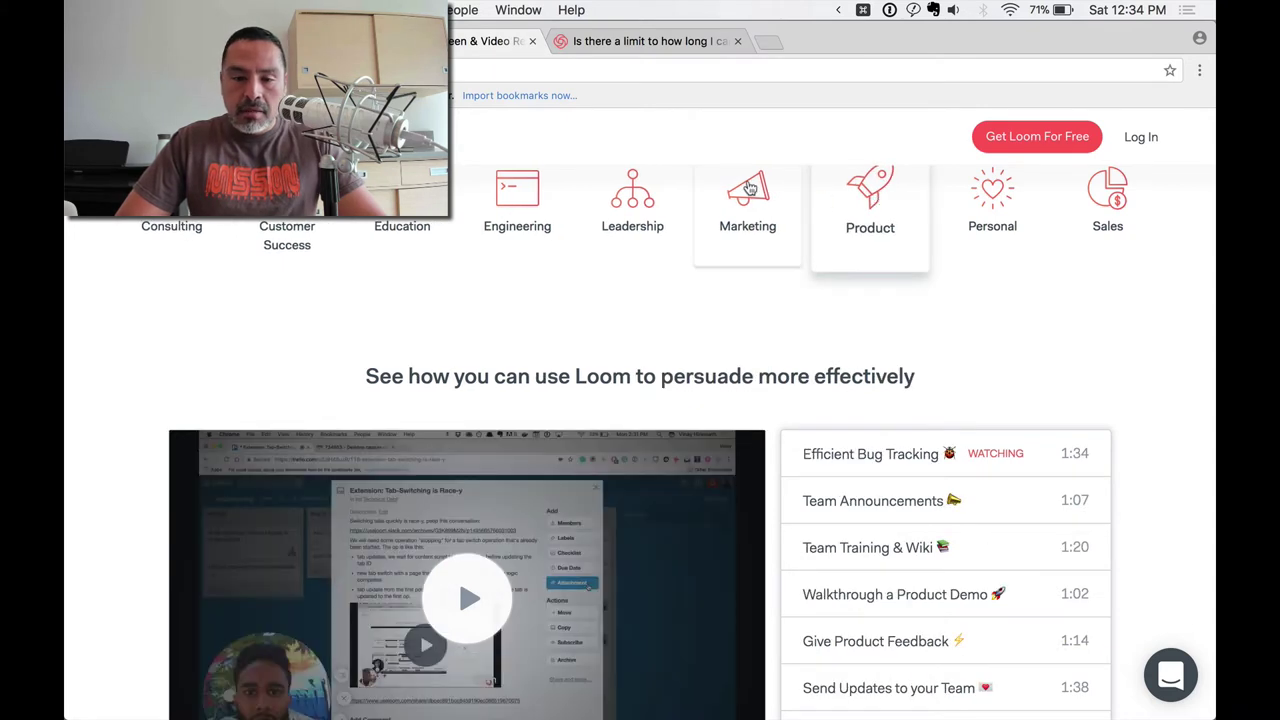
pyautogui.click(750, 190)
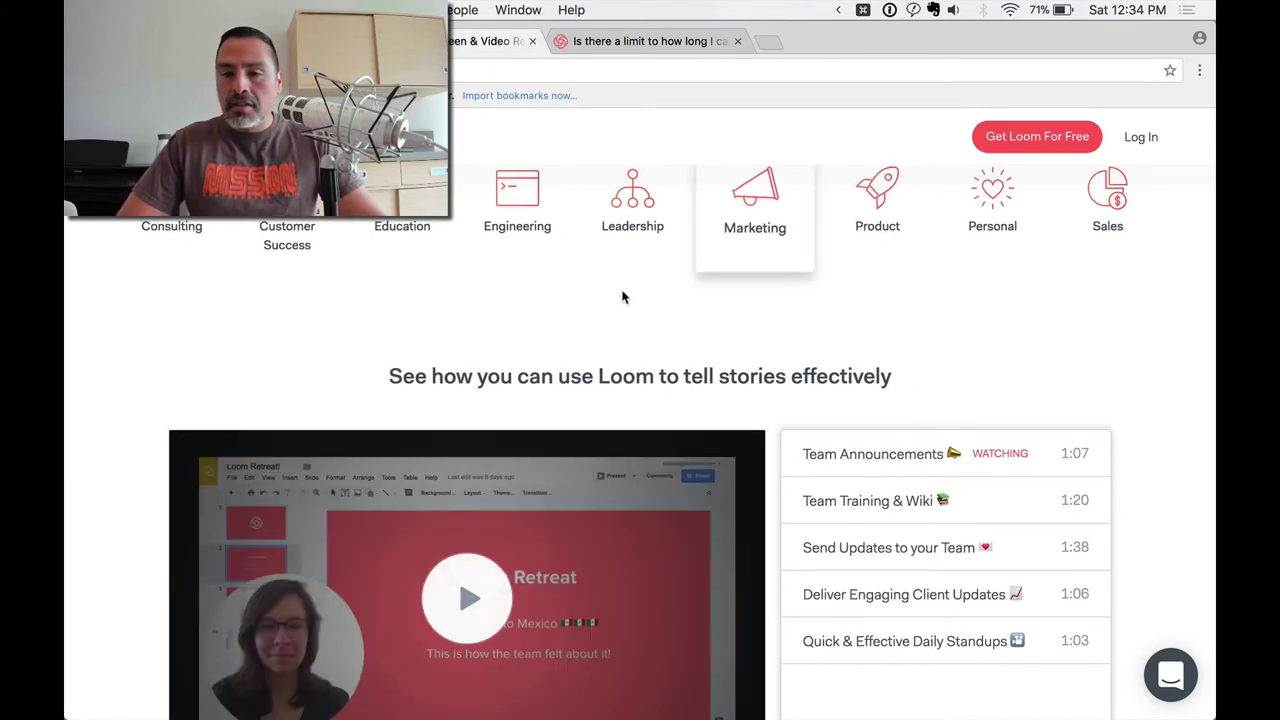
pyautogui.scroll(-5, 1126, 307)
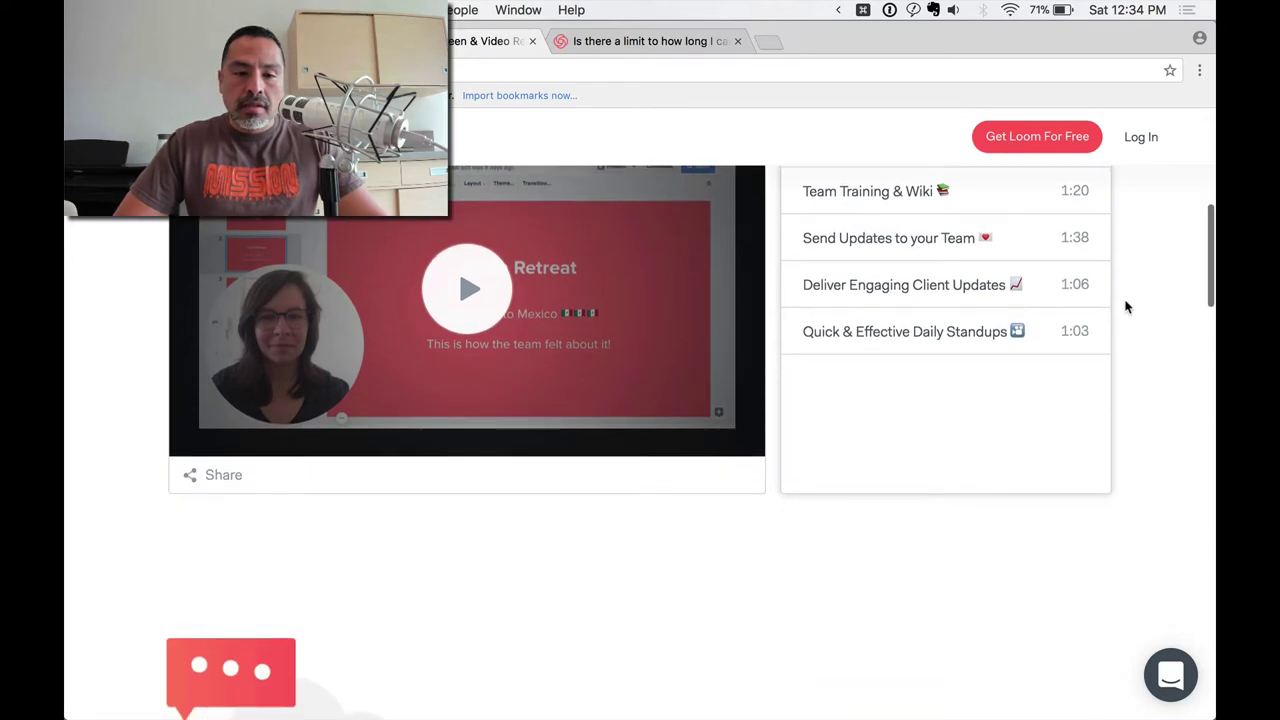
pyautogui.scroll(-1, 1126, 303)
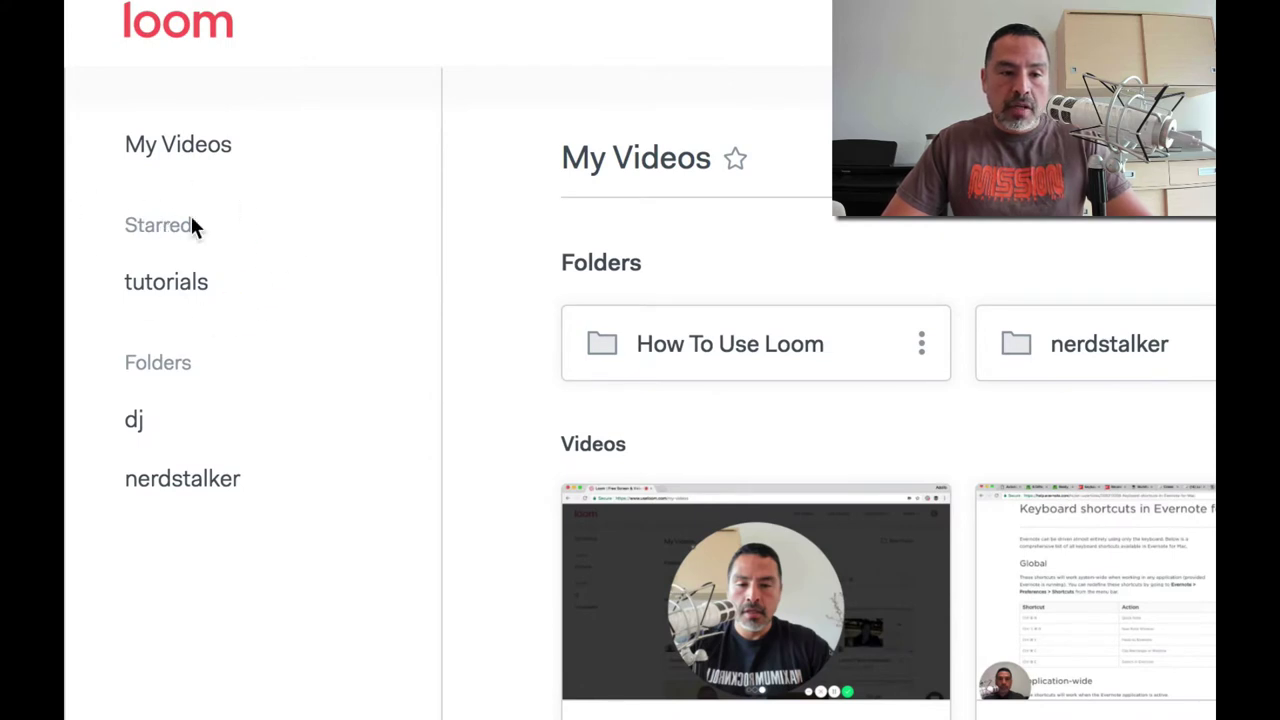
# Examine the starred items, folders and videos in the My Videos library
pyautogui.moveTo(212, 306)
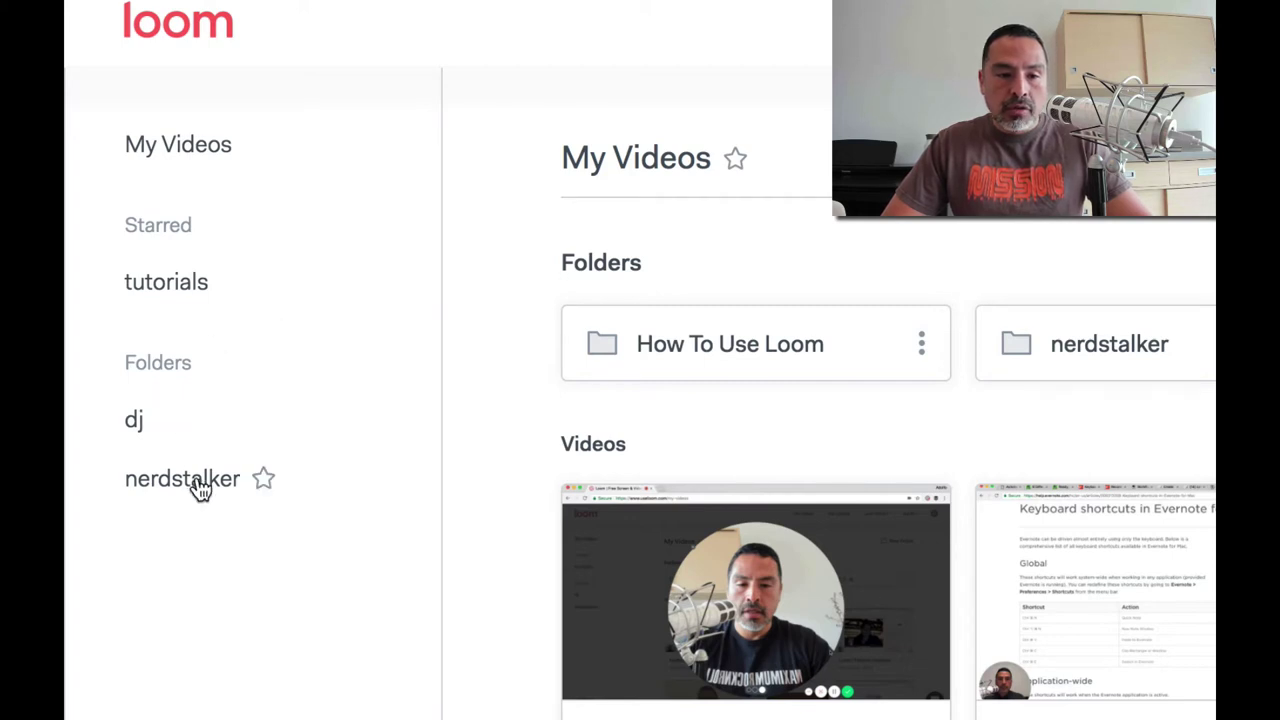
pyautogui.moveTo(146, 418)
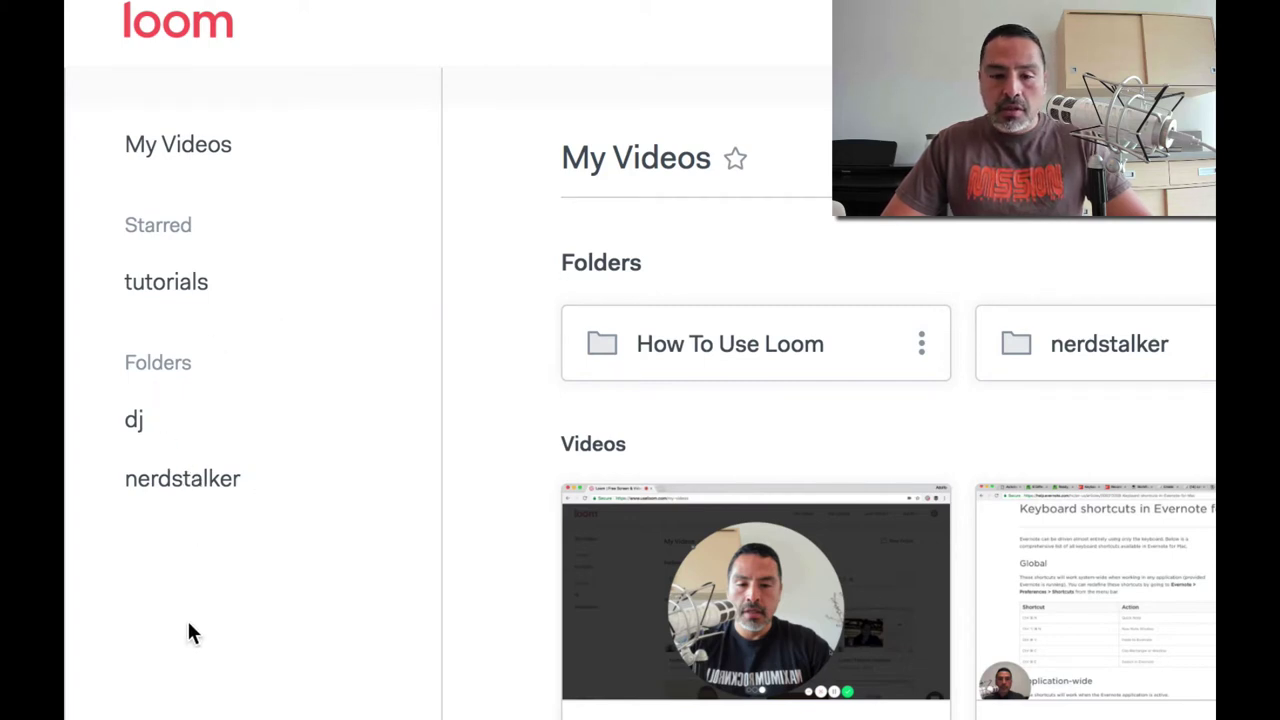
pyautogui.moveTo(1044, 558)
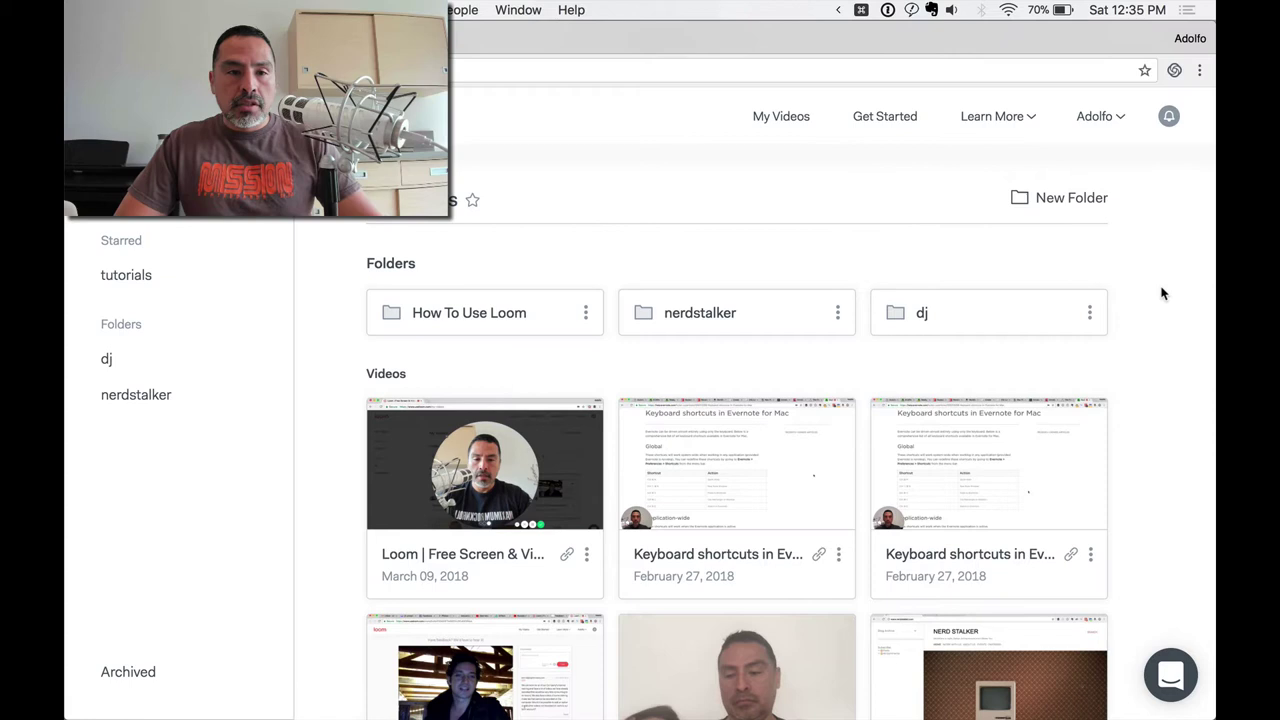
# Open the Loom recorder with its advanced options shown and enable Flip Camera
pyautogui.click(1175, 72)
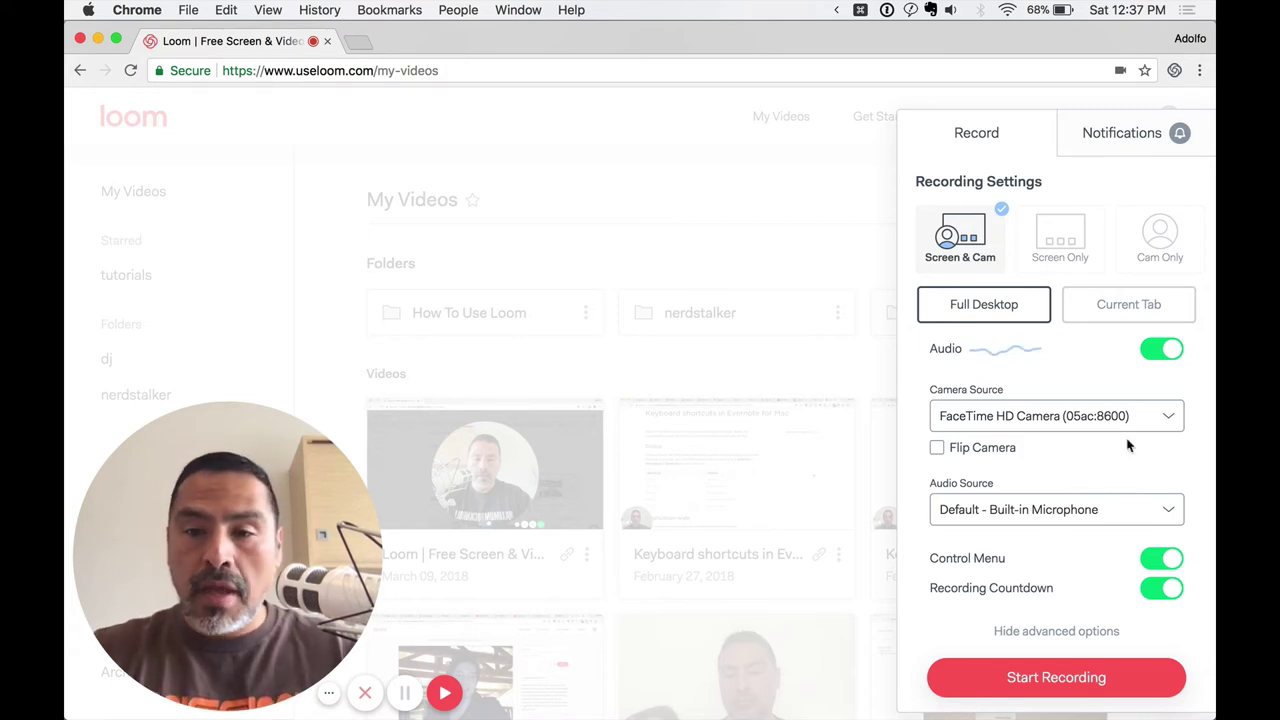
pyautogui.click(1048, 629)
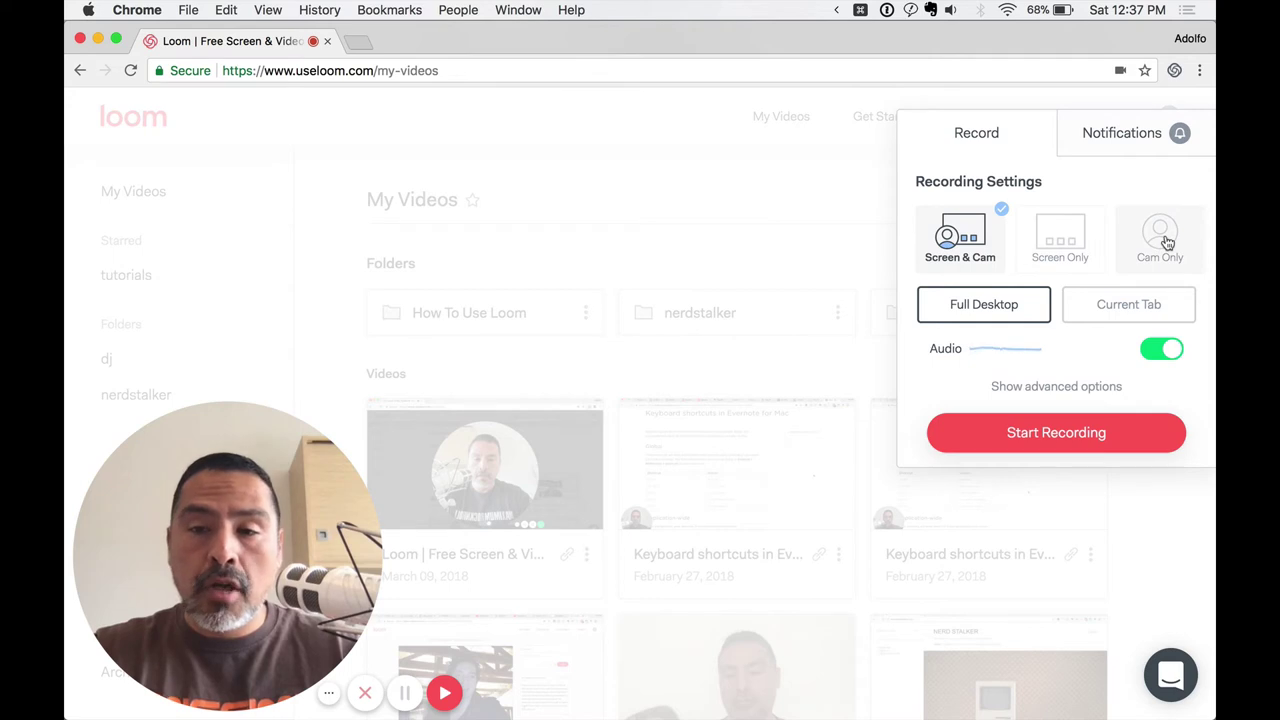
pyautogui.click(1043, 388)
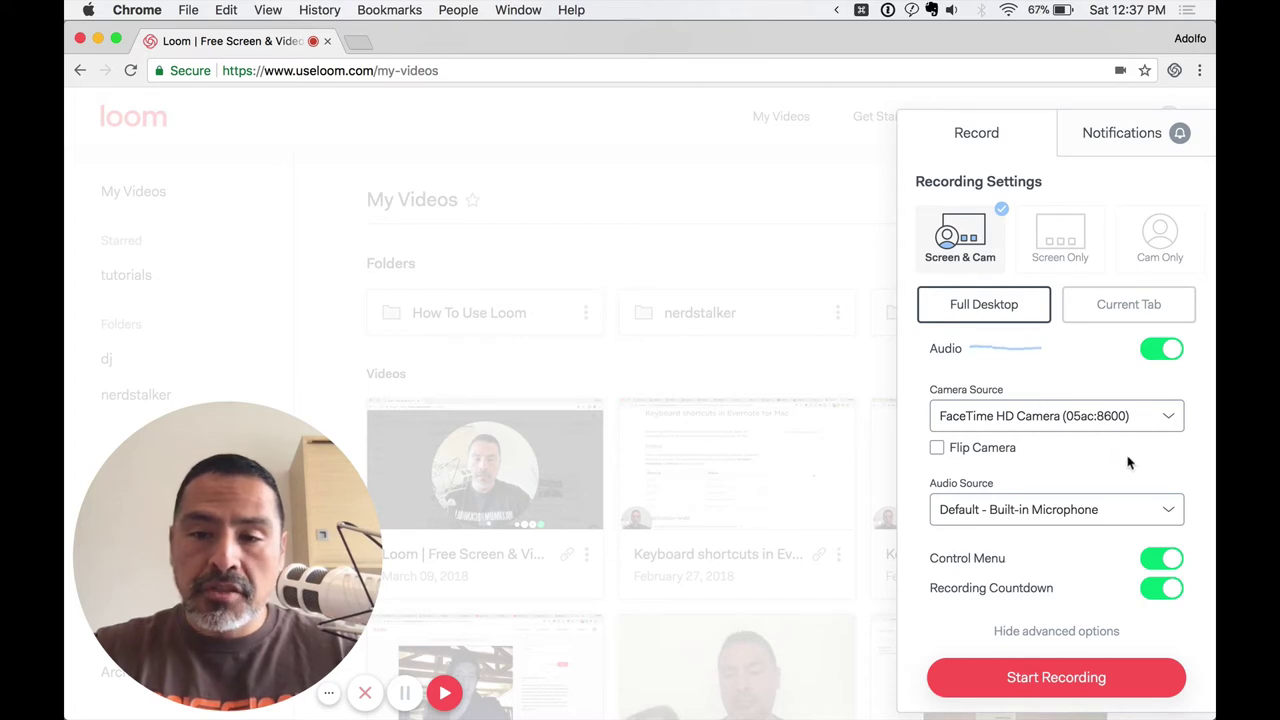
pyautogui.click(936, 449)
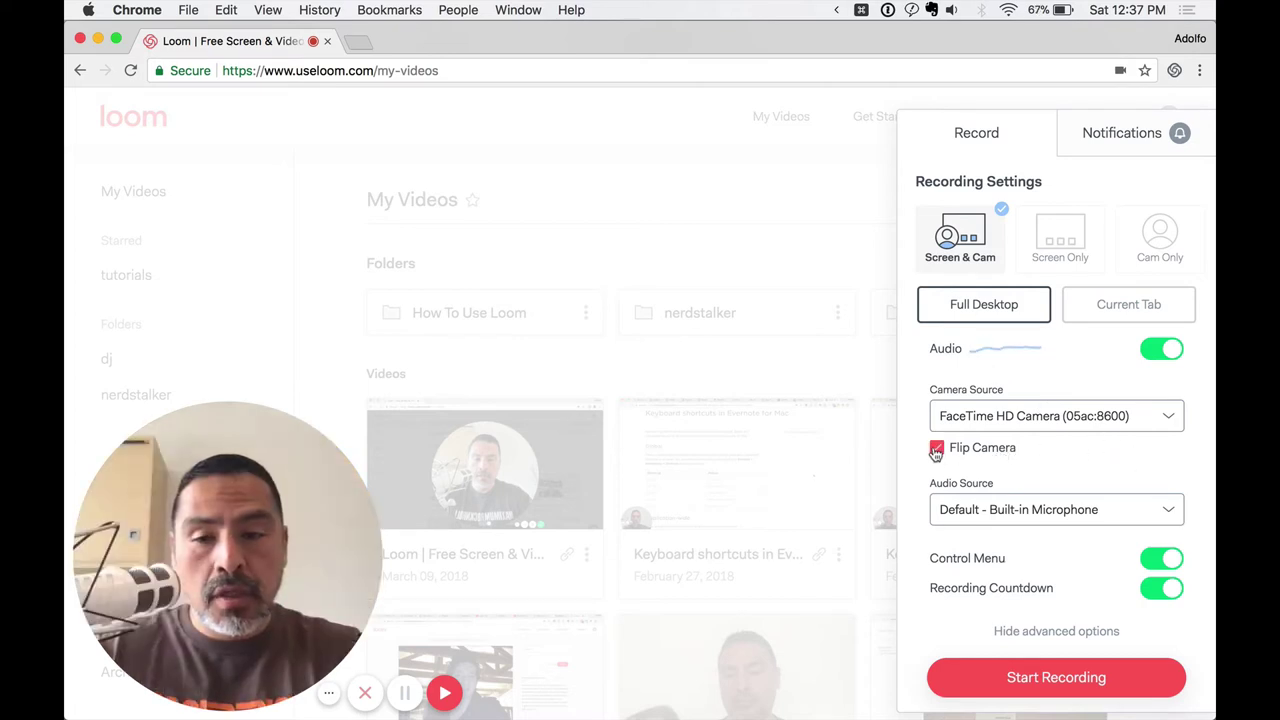
pyautogui.click(936, 449)
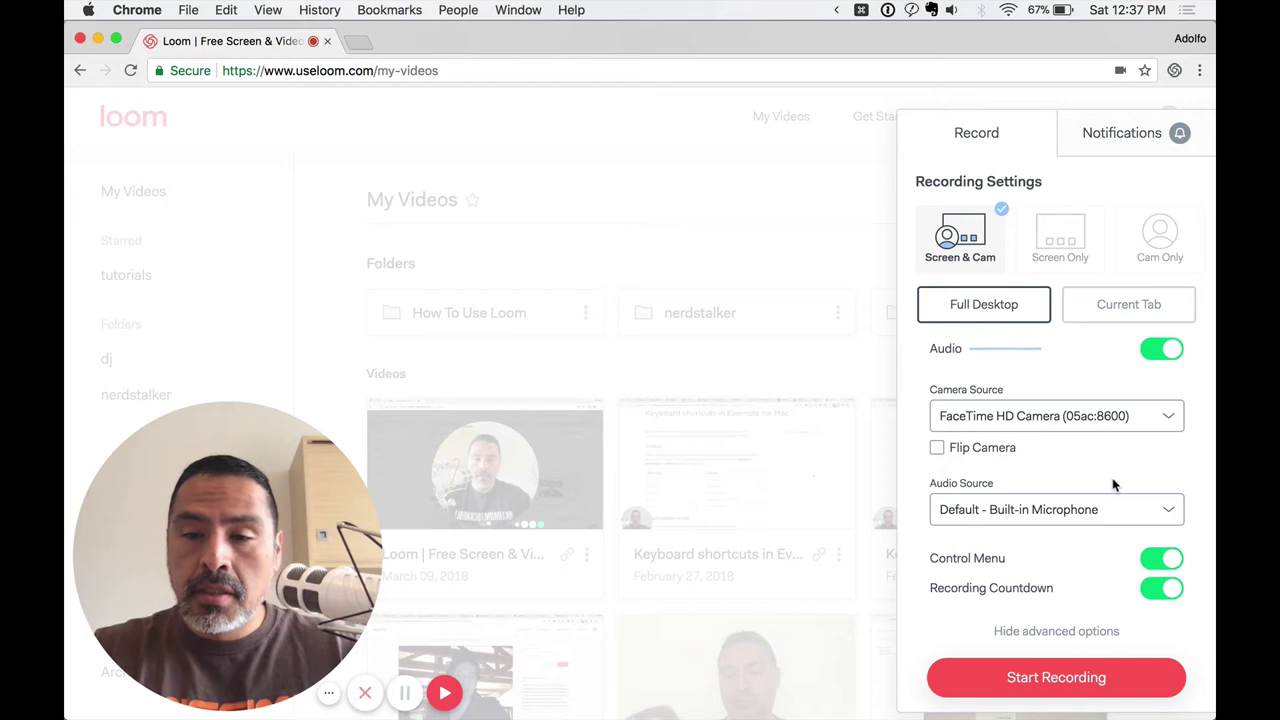
pyautogui.click(936, 449)
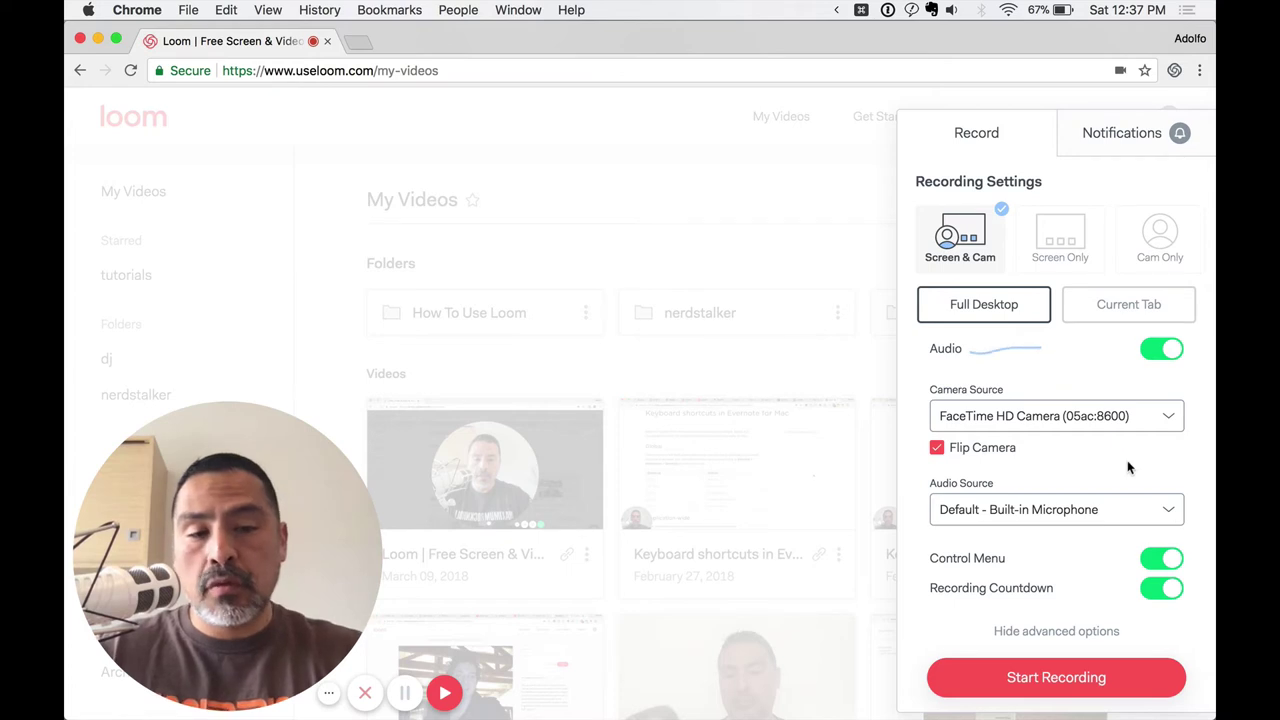
# Switch the Control Menu and Recording Countdown options off and back on
pyautogui.click(1162, 558)
pyautogui.click(1162, 559)
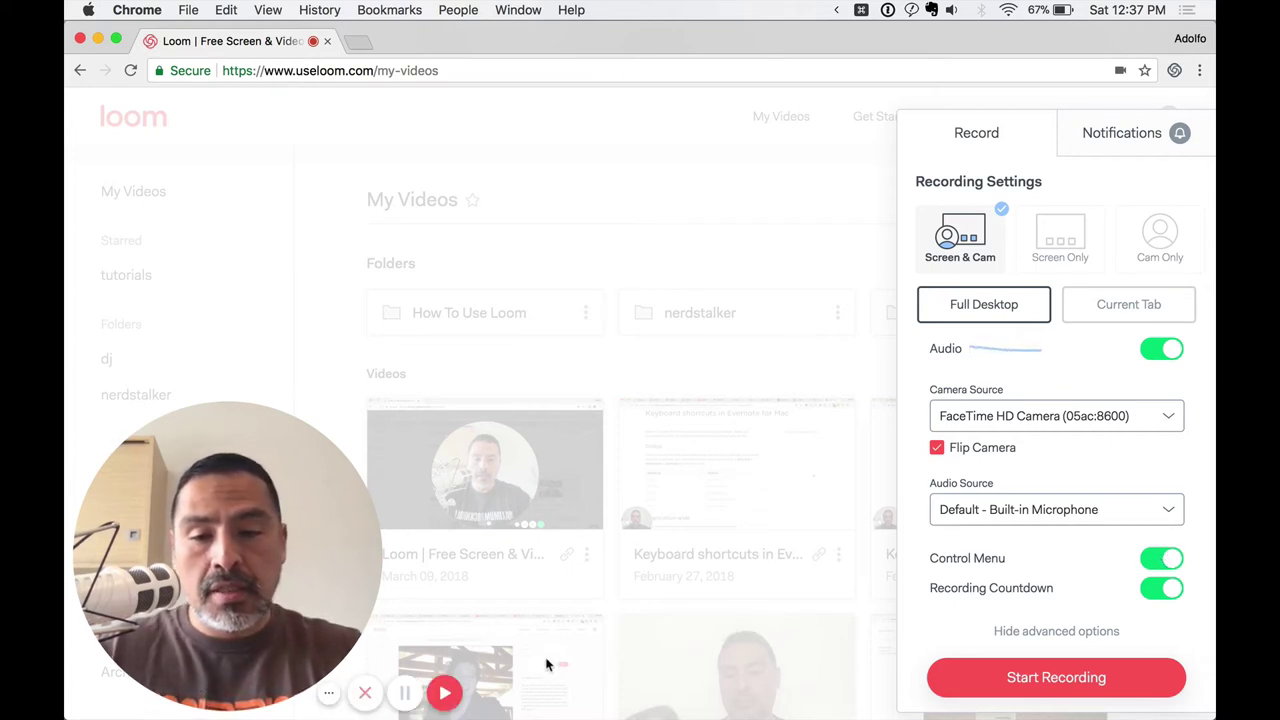
pyautogui.click(1156, 592)
pyautogui.click(1158, 594)
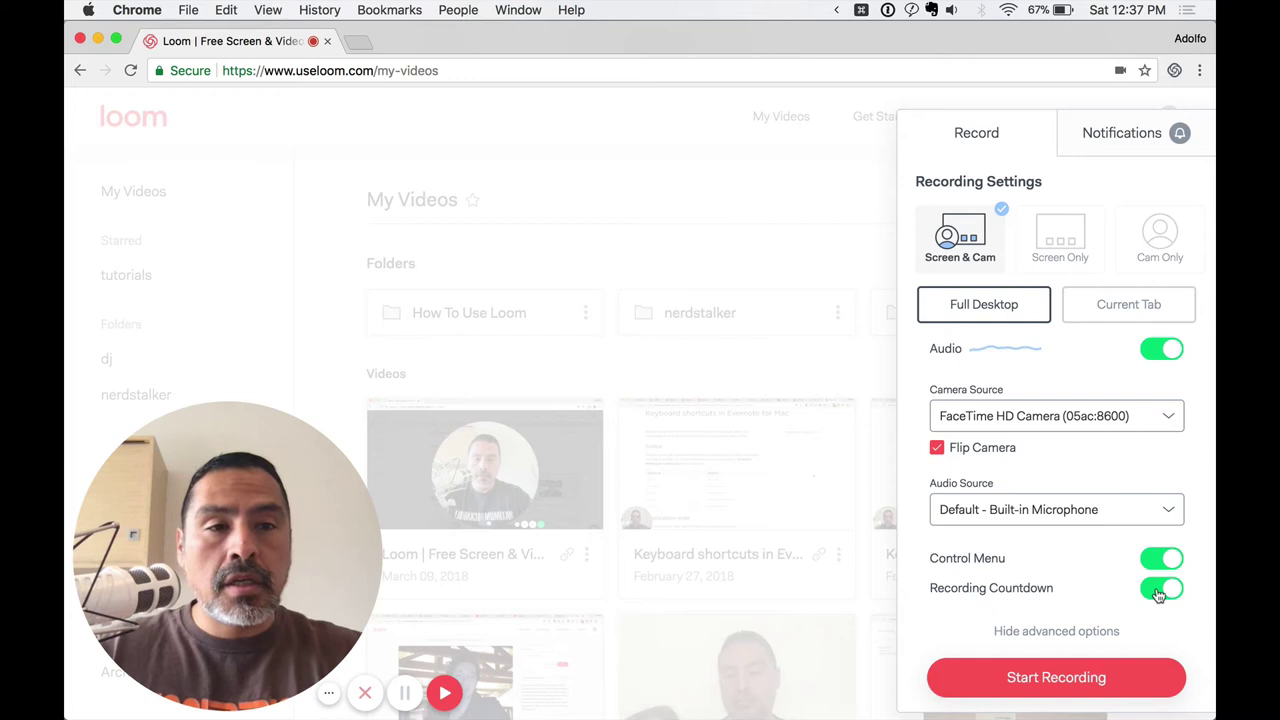
# Check the recorder's notifications and return to the recording settings
pyautogui.click(1134, 147)
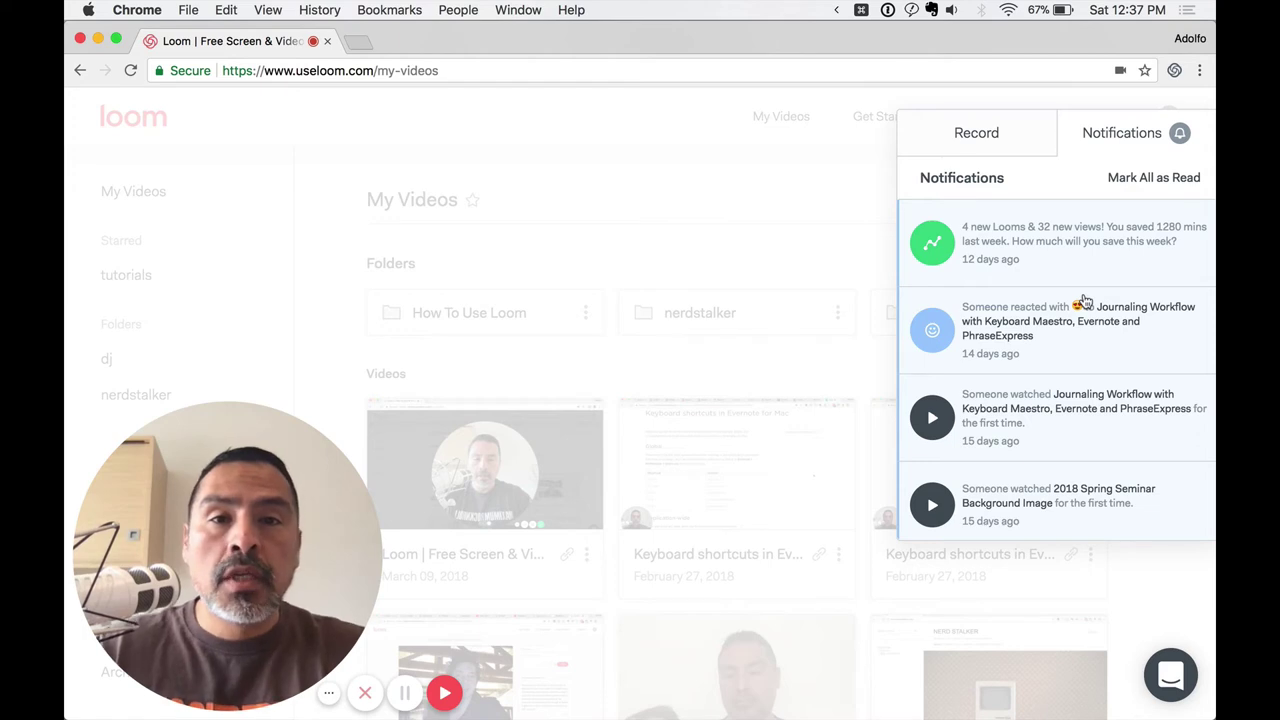
pyautogui.click(993, 137)
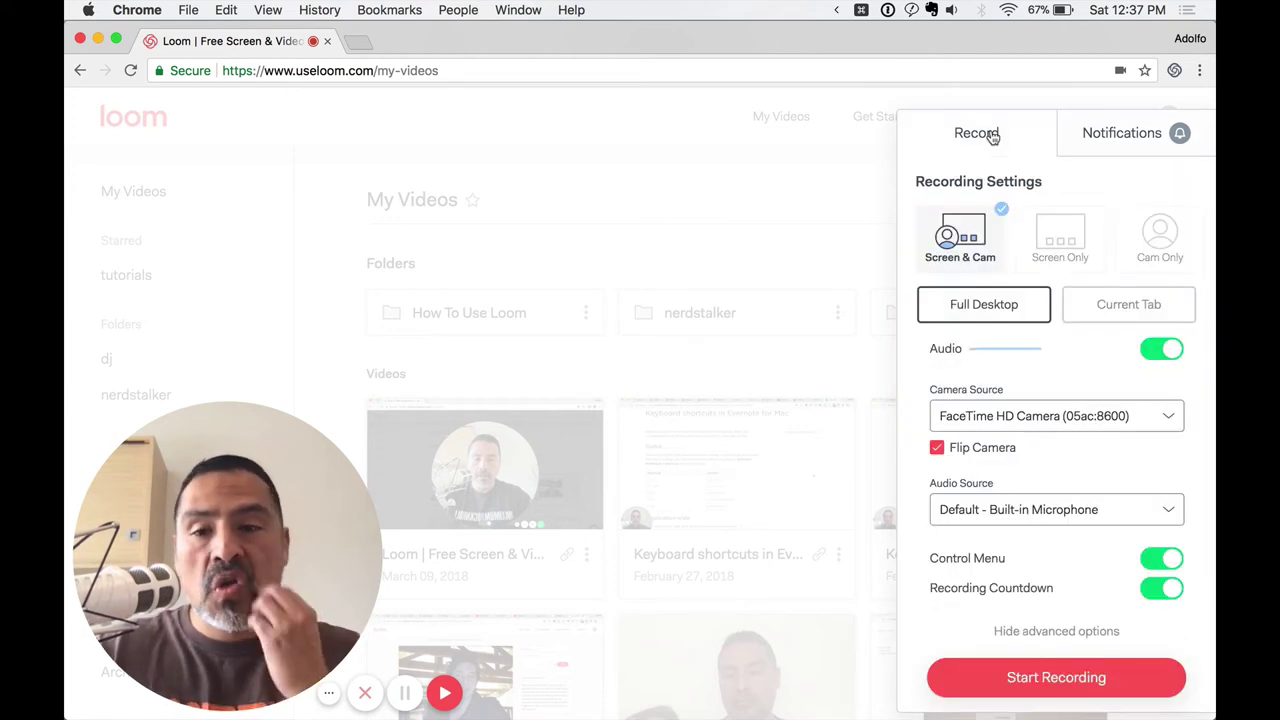
# Try the camera bubble in small, medium and large sizes around the page, and leave it small in the page's lower-left corner
pyautogui.moveTo(314, 509)
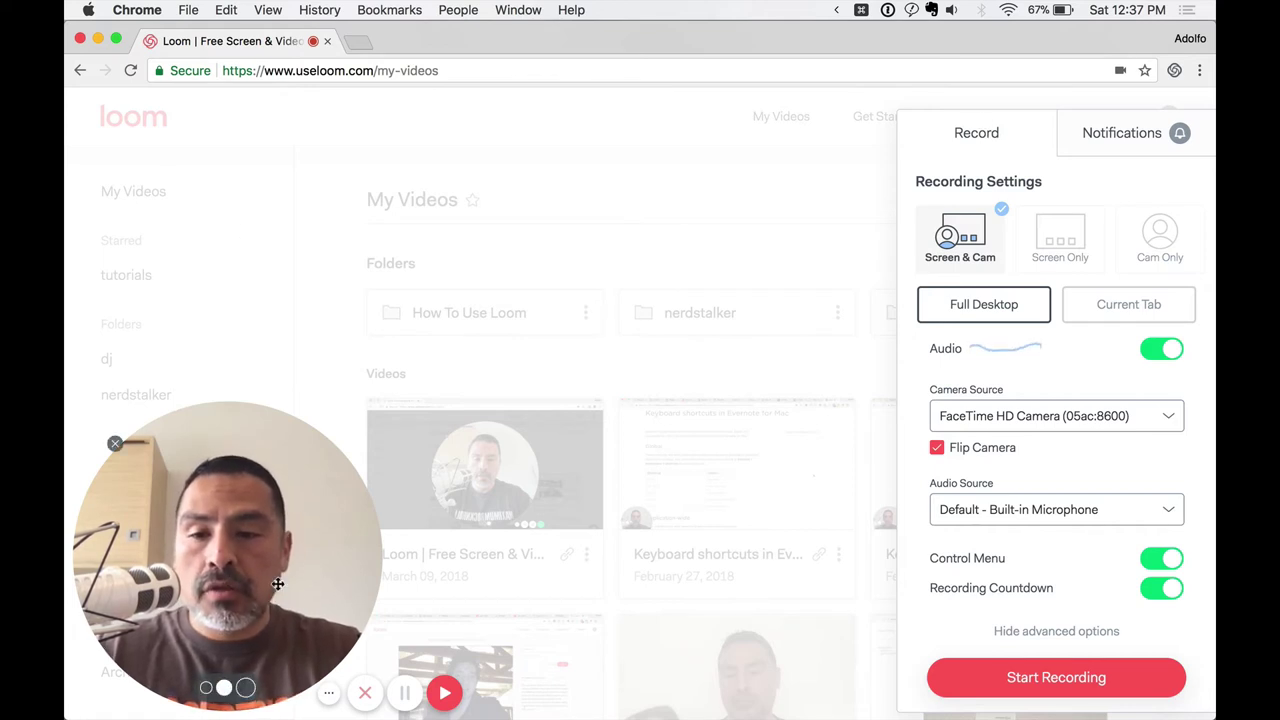
pyautogui.moveTo(277, 584); pyautogui.dragTo(600, 277)
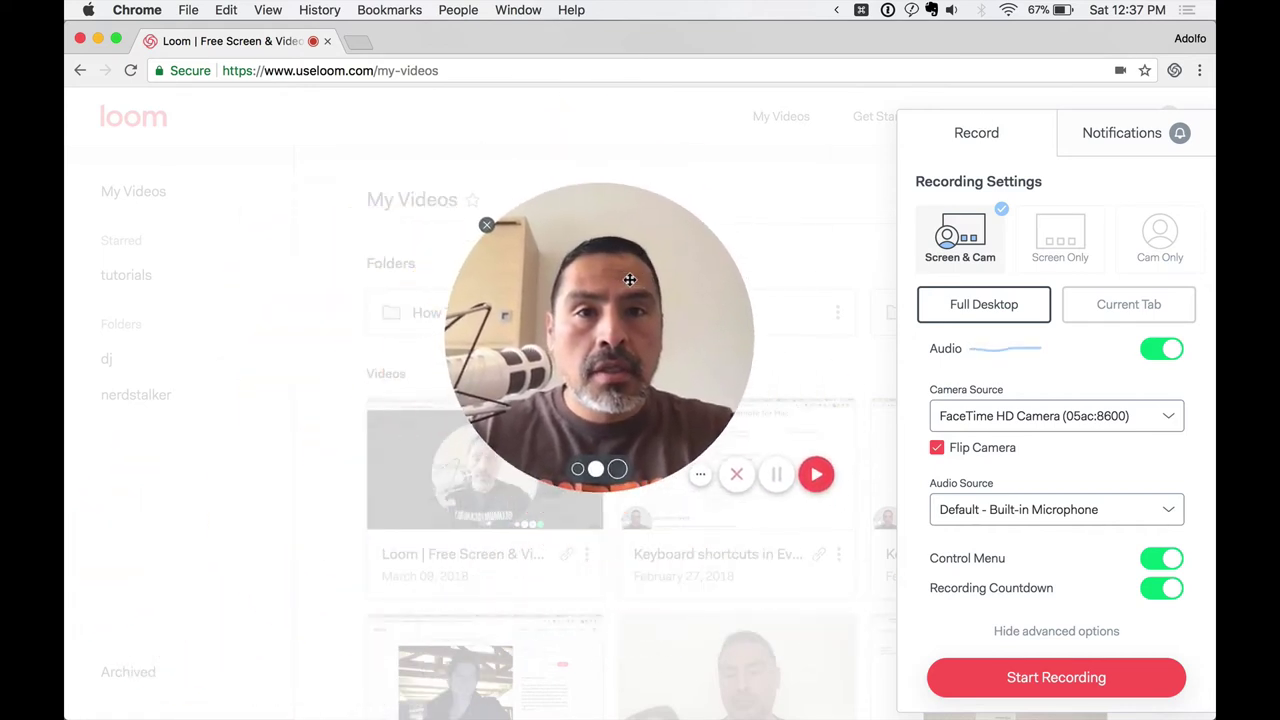
pyautogui.click(588, 471)
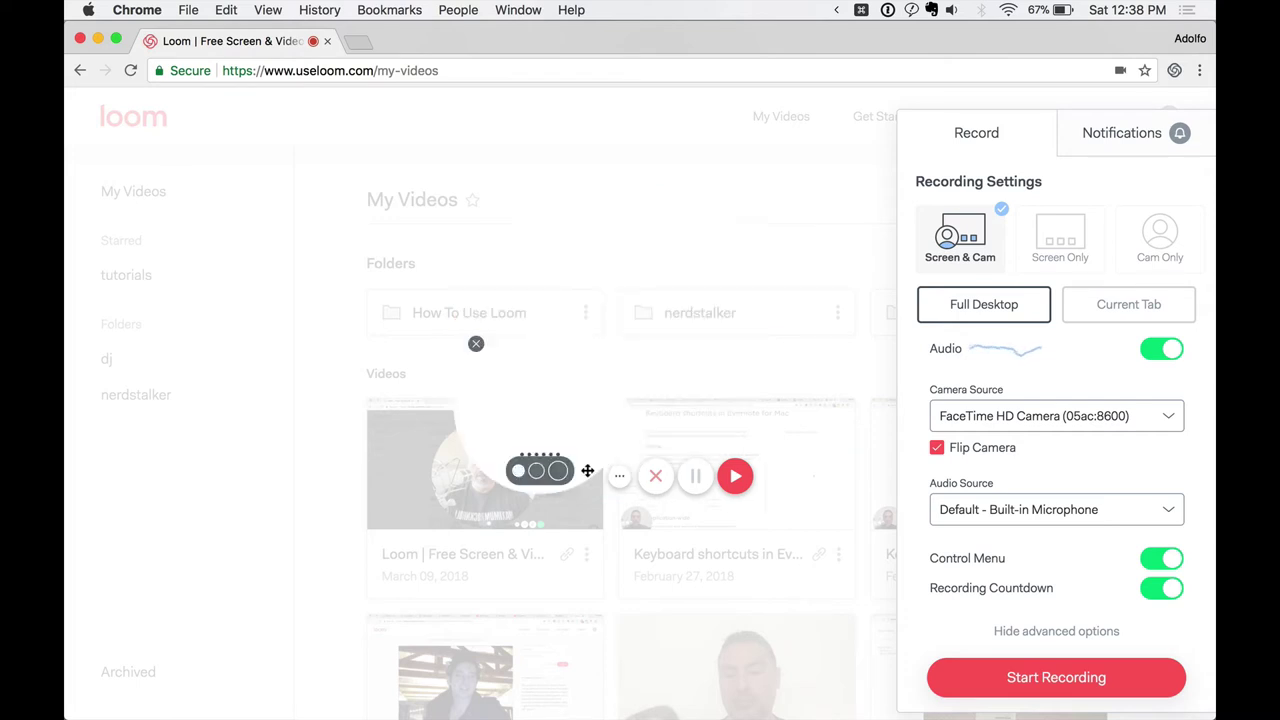
pyautogui.click(537, 471)
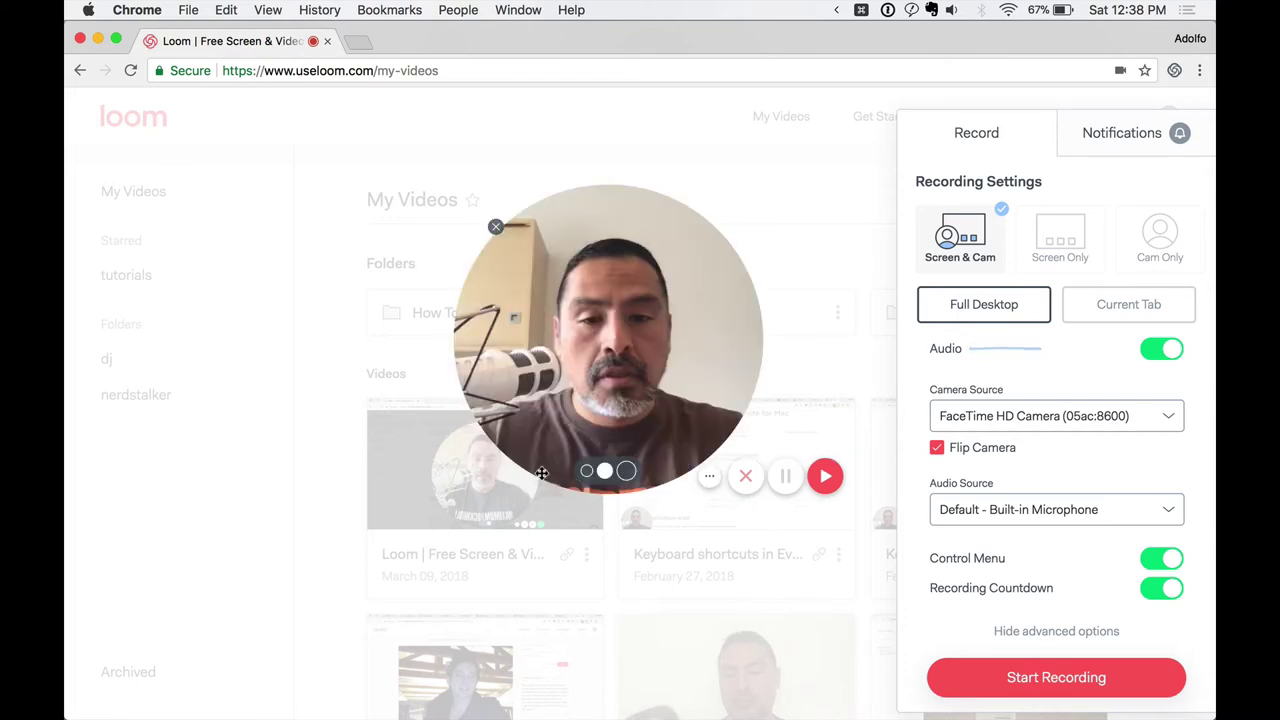
pyautogui.click(628, 470)
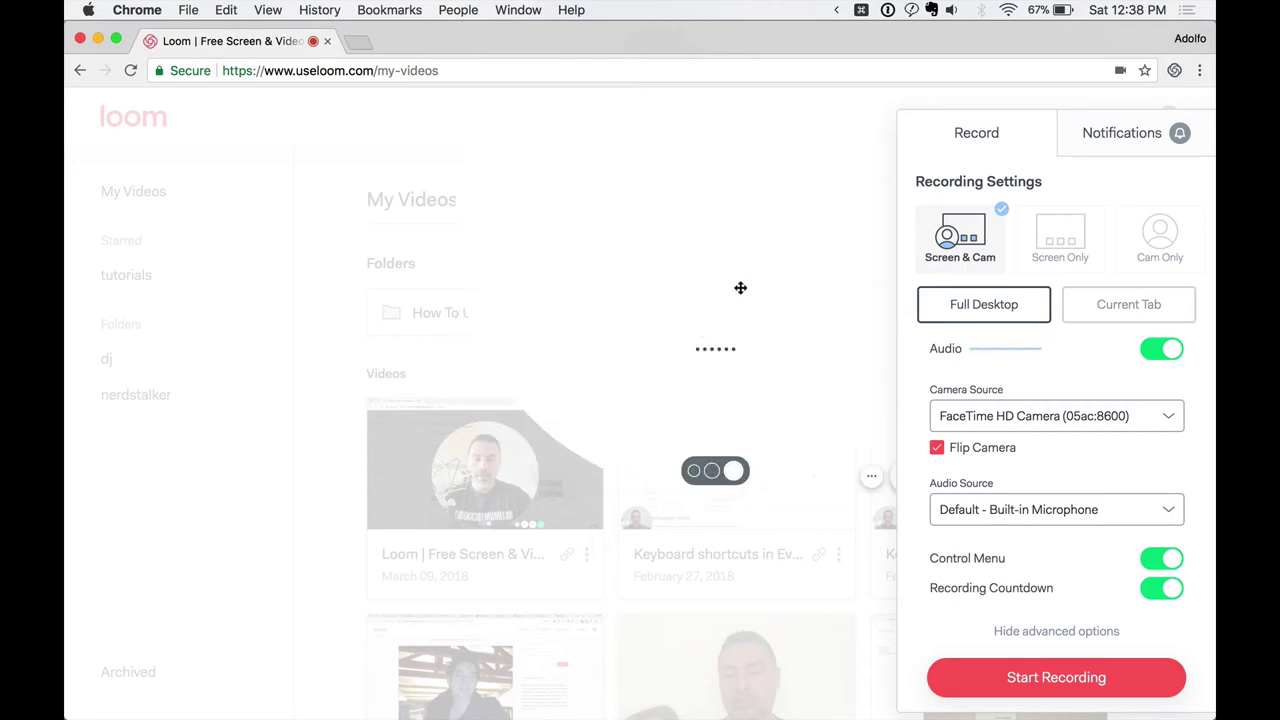
pyautogui.moveTo(740, 286); pyautogui.dragTo(546, 405)
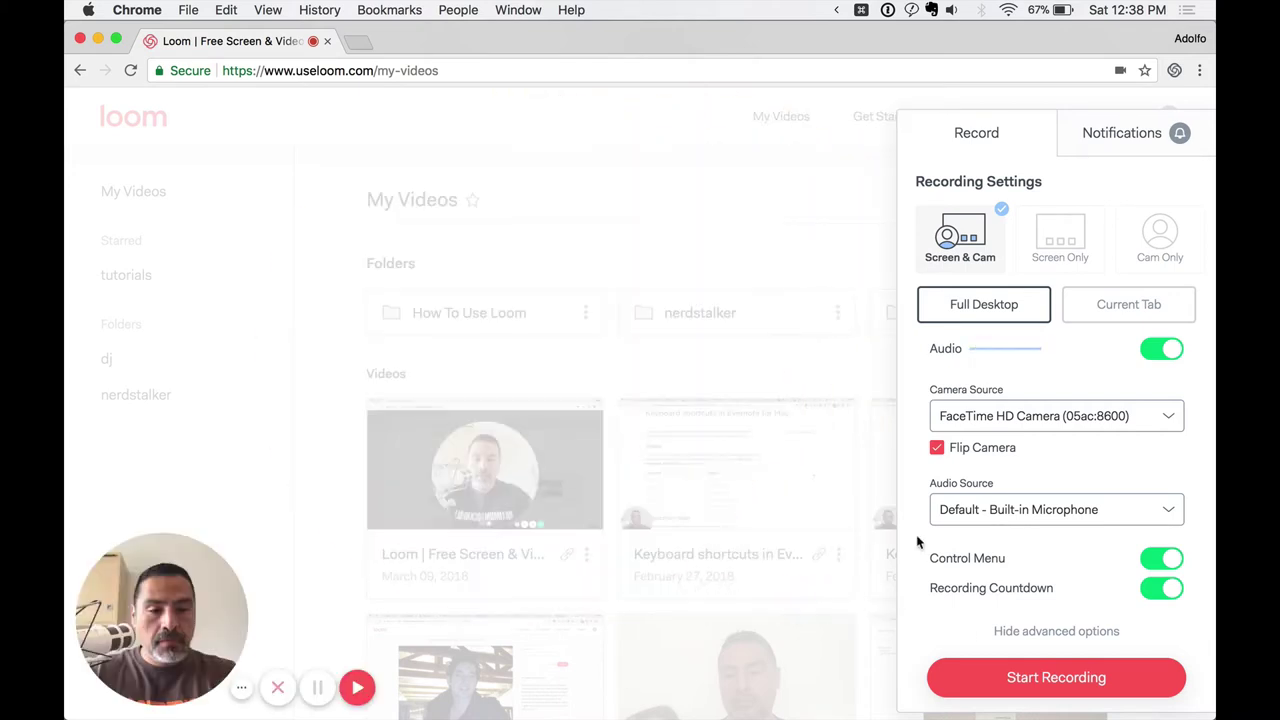
# Start a recording that shares the entire screen, and hide the recording control menu and show it again
pyautogui.click(1040, 678)
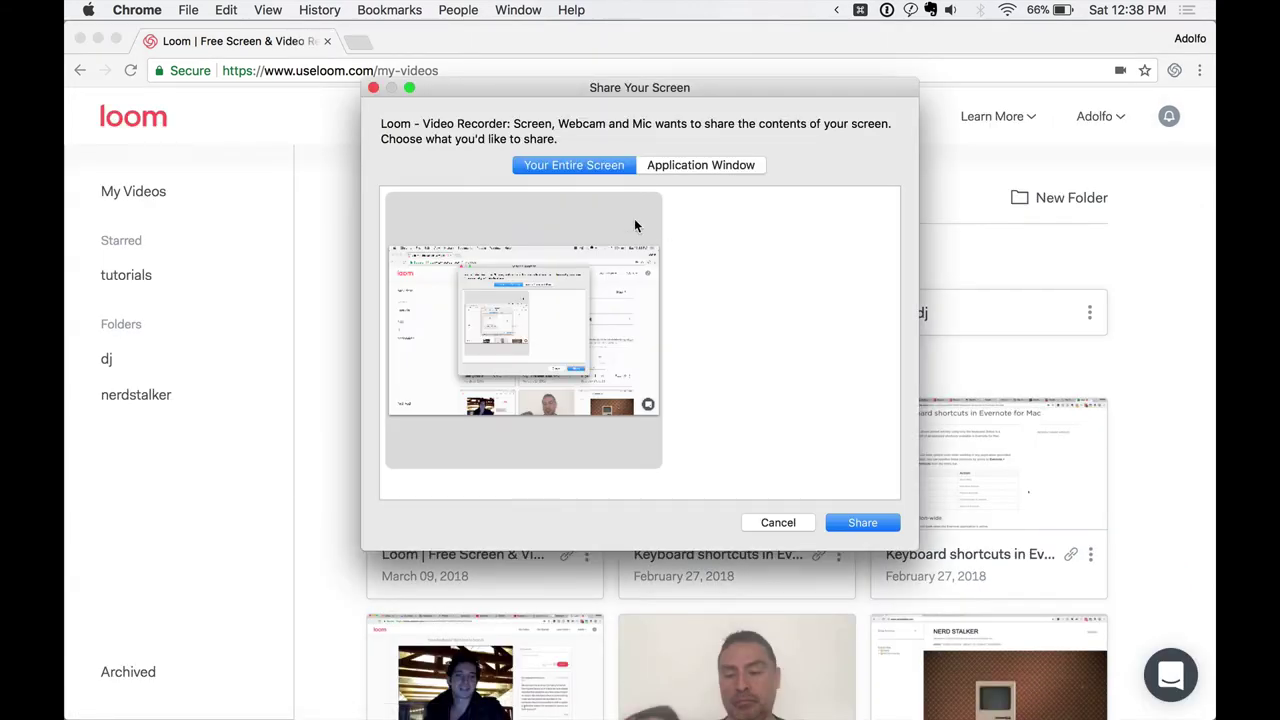
pyautogui.click(862, 523)
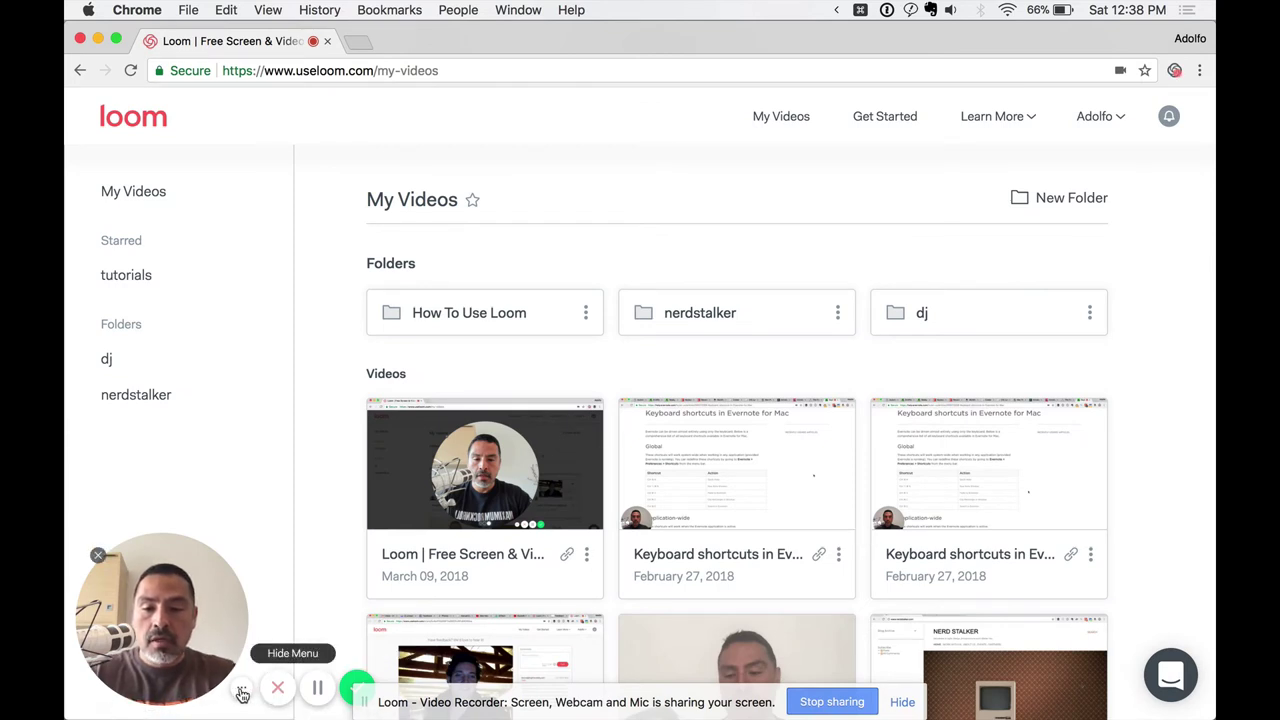
pyautogui.click(242, 694)
pyautogui.click(242, 694)
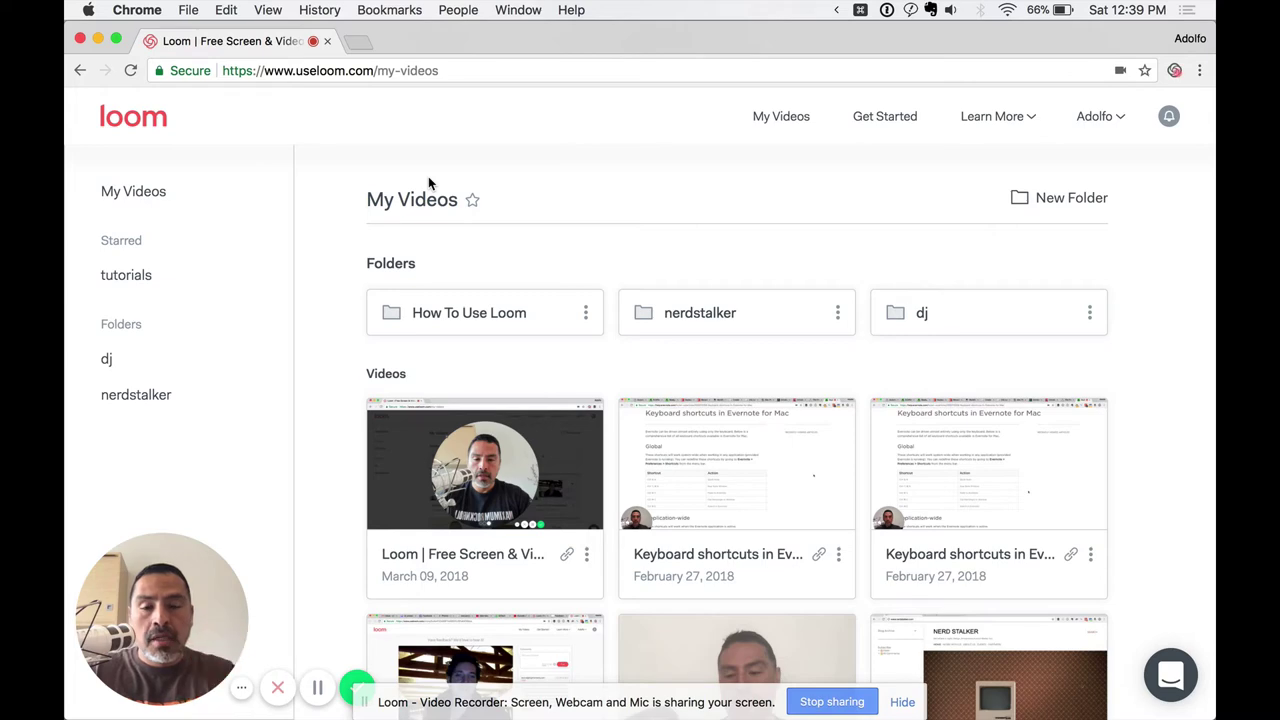
pyautogui.scroll(5, 428, 176)
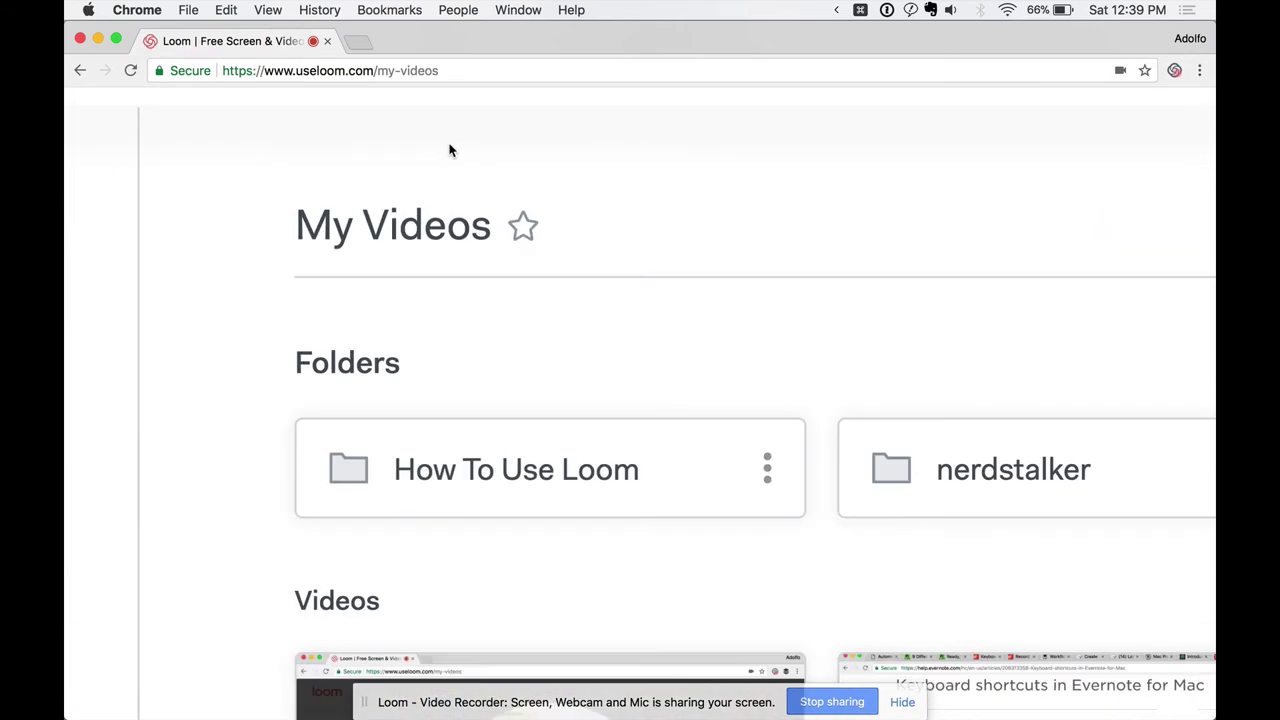
pyautogui.scroll(-5, 516, 262)
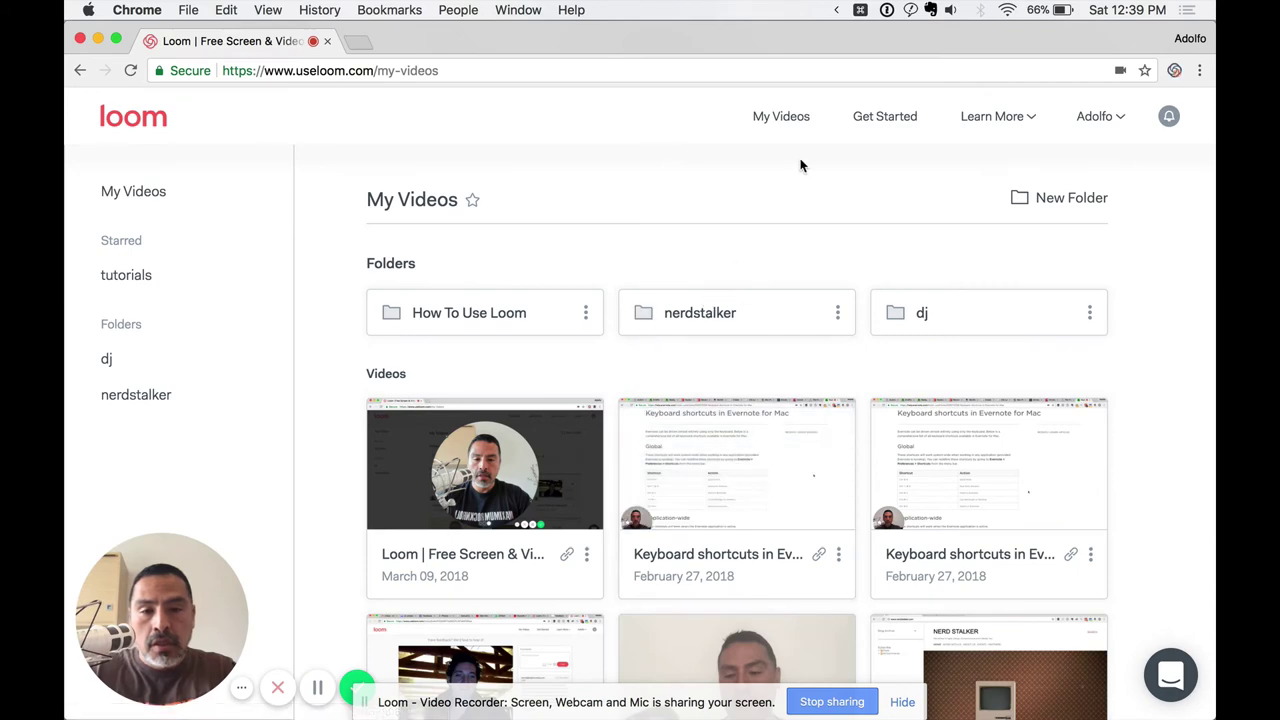
pyautogui.scroll(5, 687, 349)
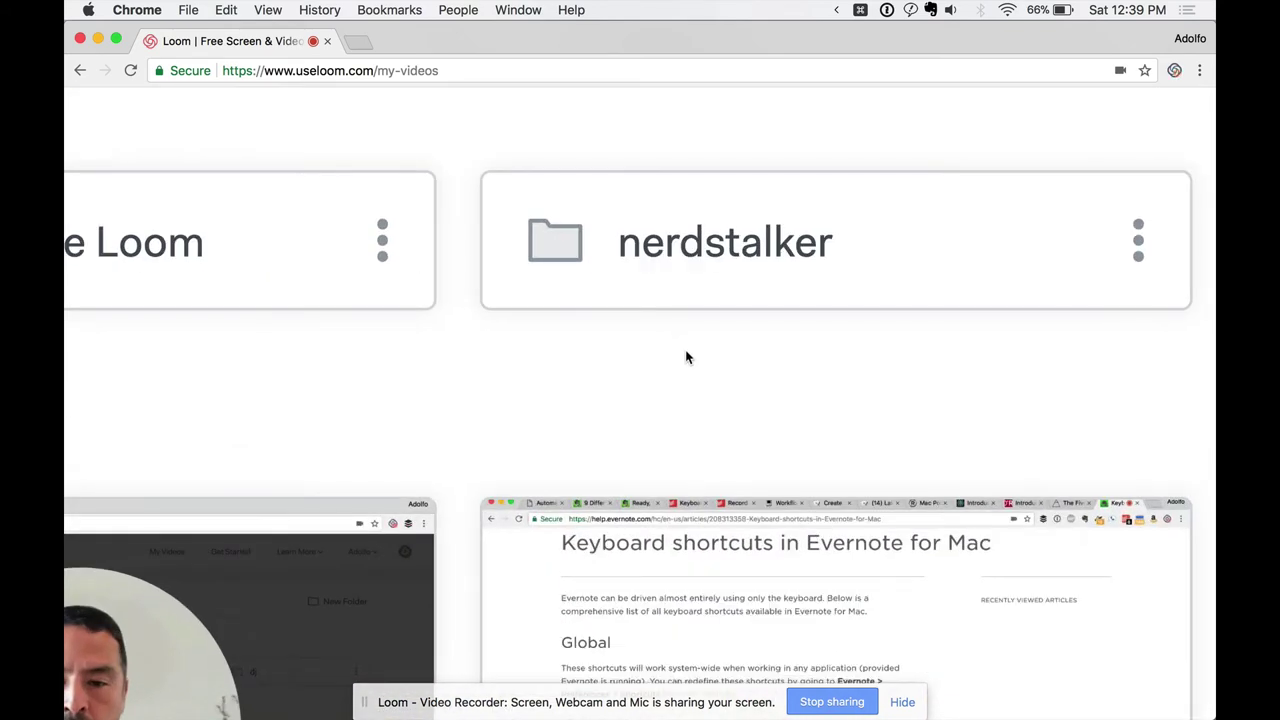
pyautogui.scroll(-5, 687, 349)
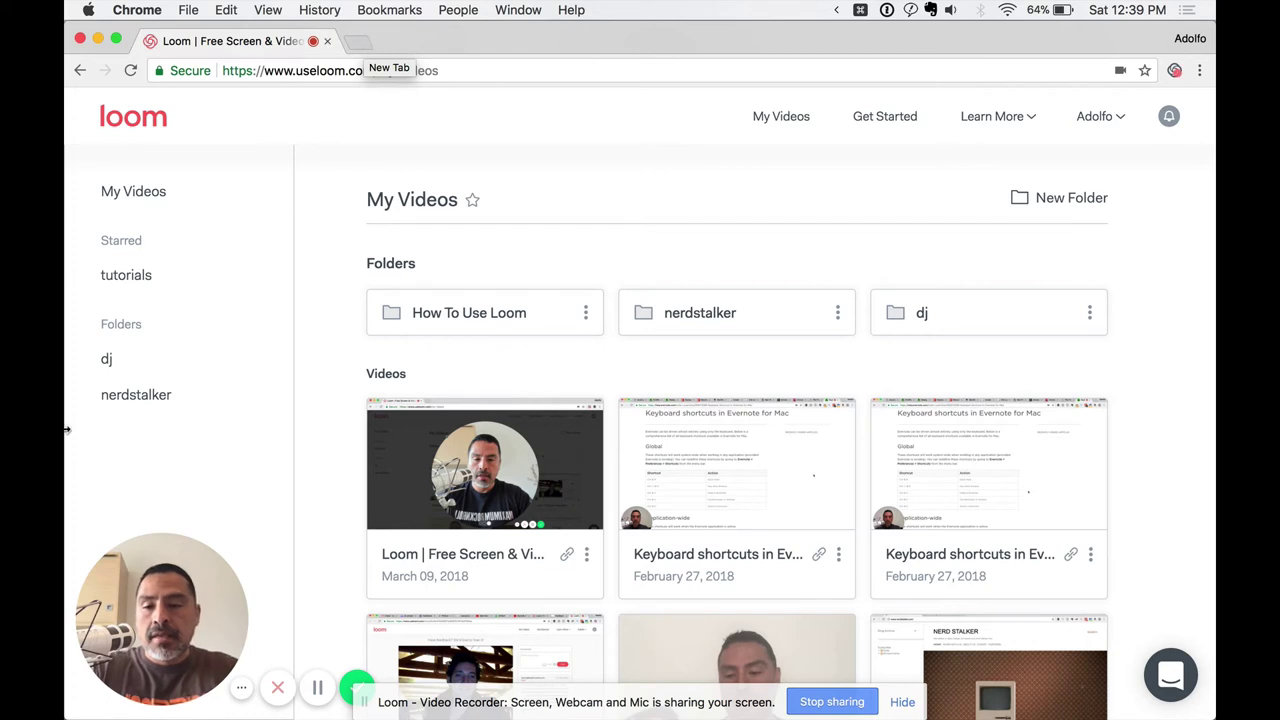
# Switch to iThoughtsX and move the Test topic closer to the middle of the canvas
pyautogui.moveTo(138, 576)
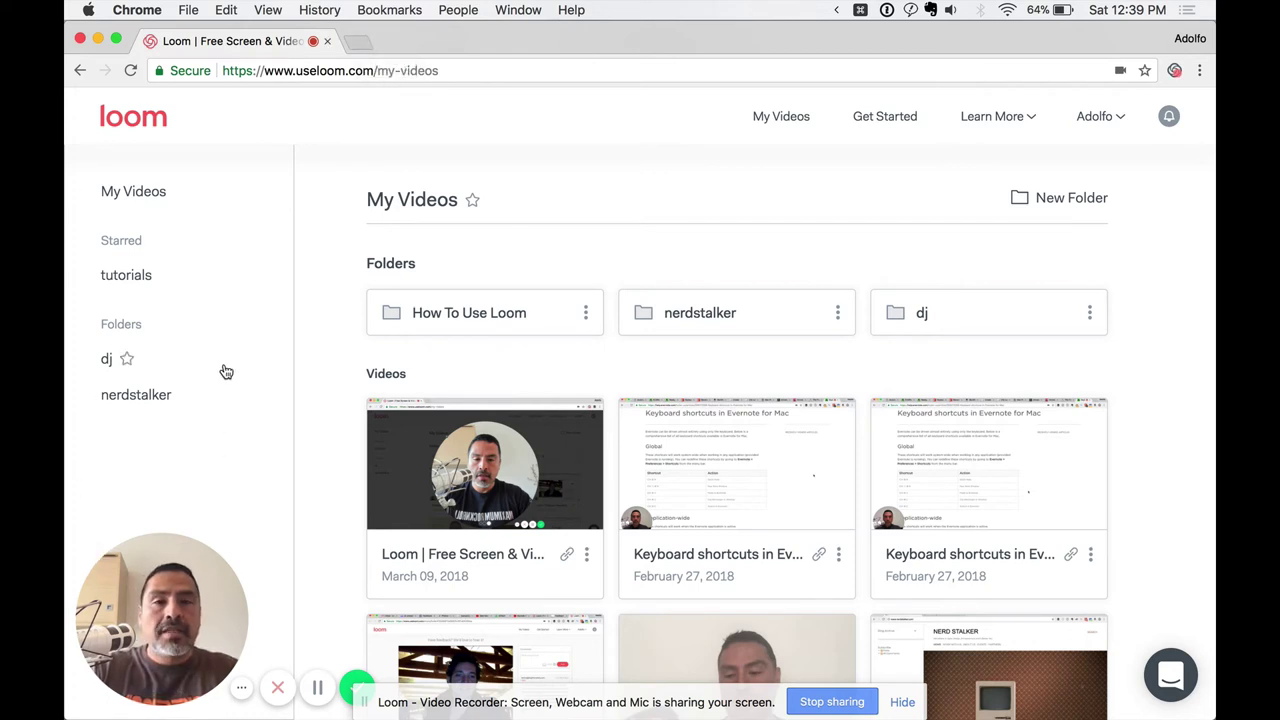
pyautogui.press('super+Tab')
pyautogui.press('super+Tab')
pyautogui.press('super+Tab')
pyautogui.press('super+Tab')
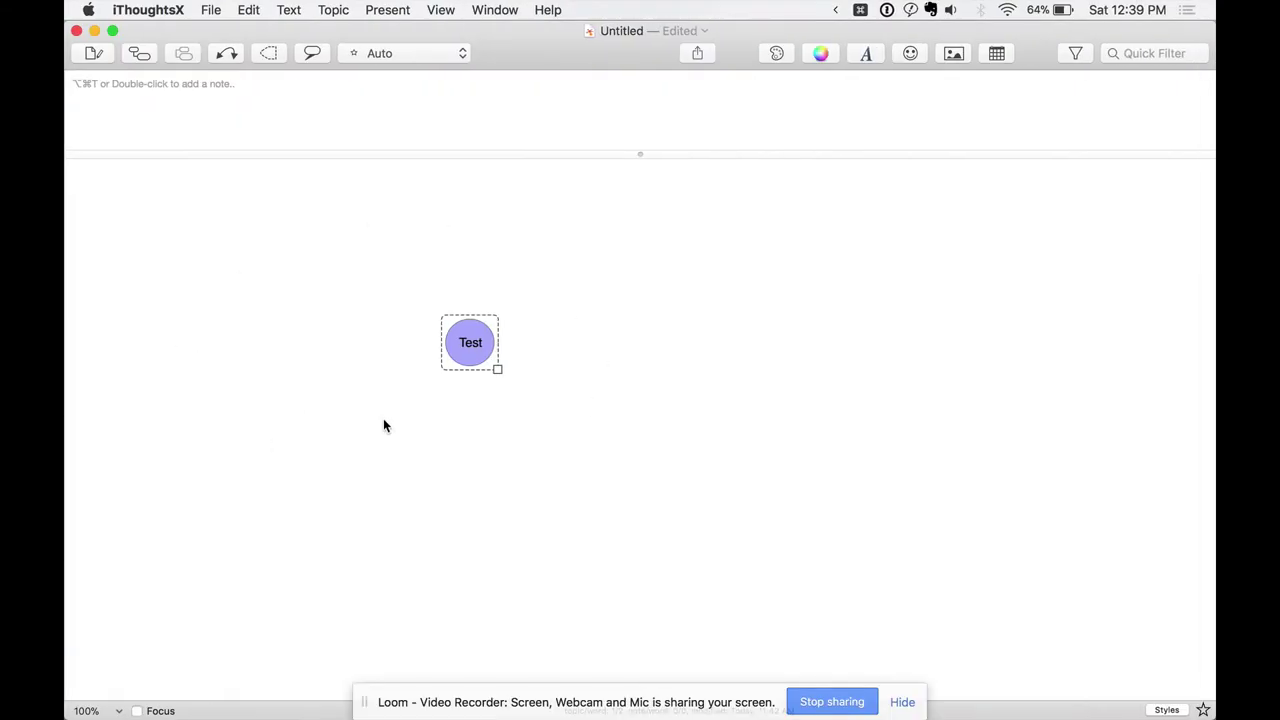
pyautogui.moveTo(462, 340); pyautogui.dragTo(575, 366)
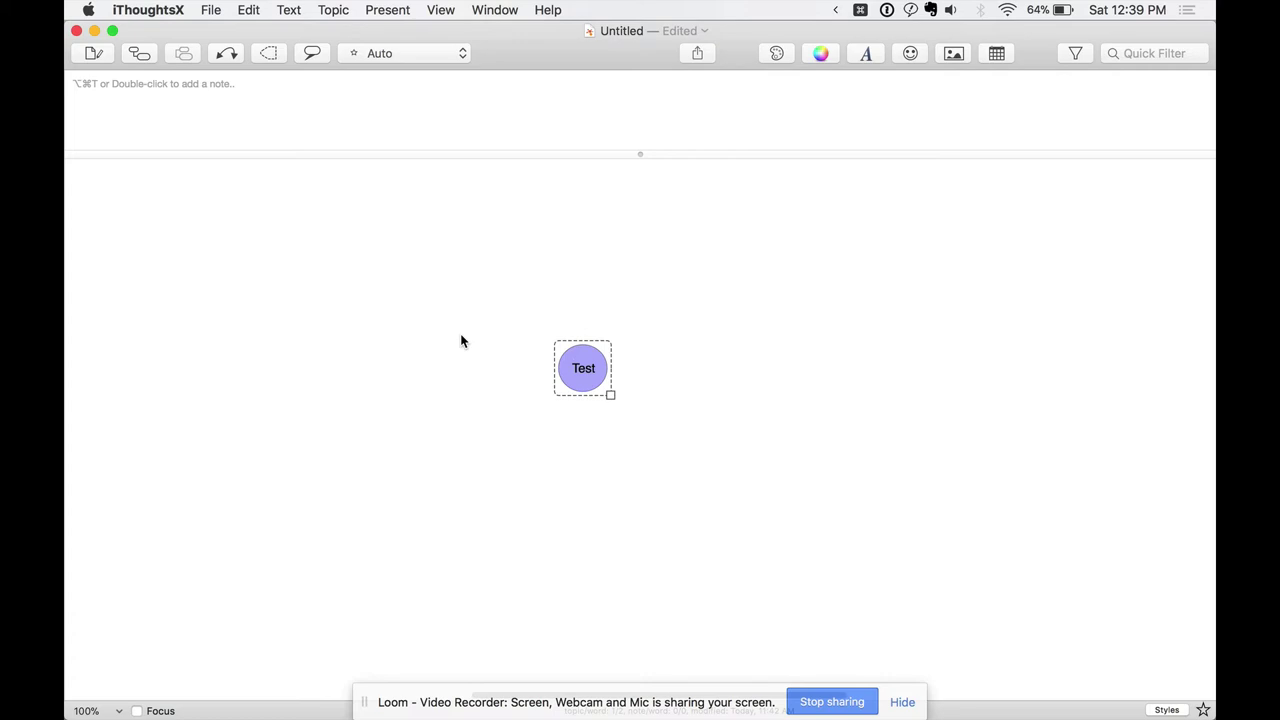
# Add two child topics to the Test topic, named "Loom review" and "tutorial"
pyautogui.click(577, 367)
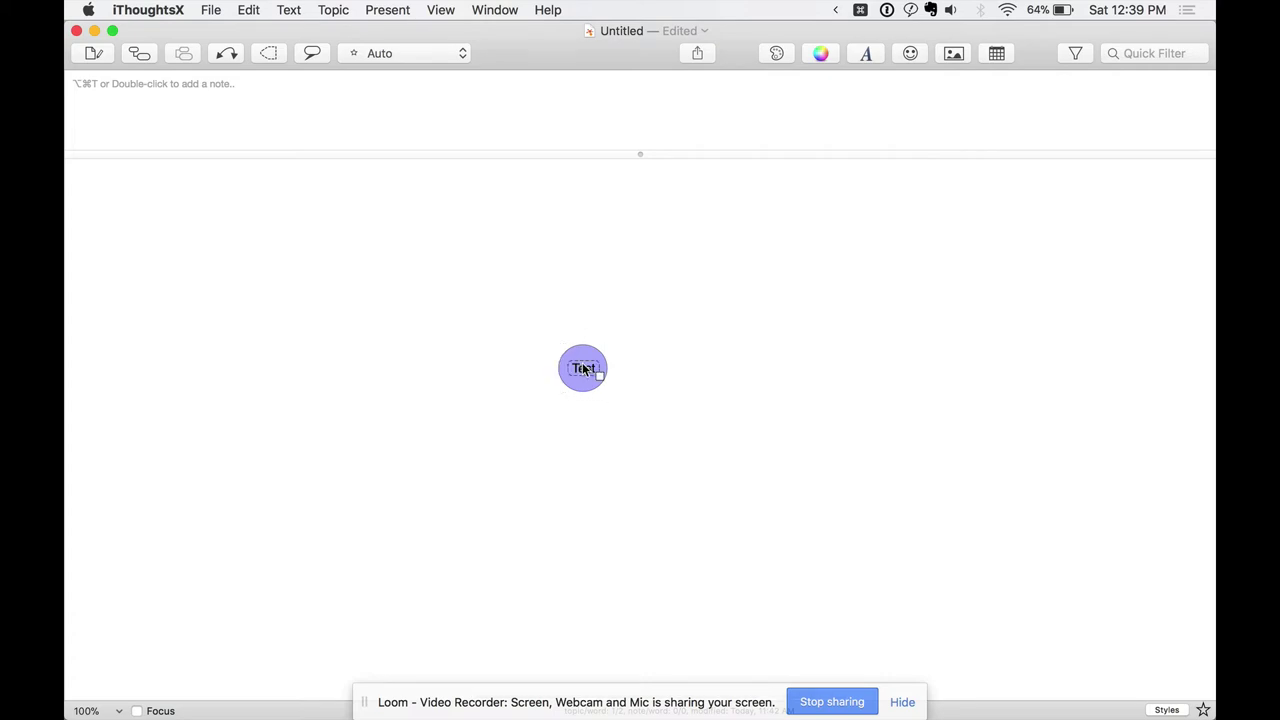
pyautogui.press('Tab')
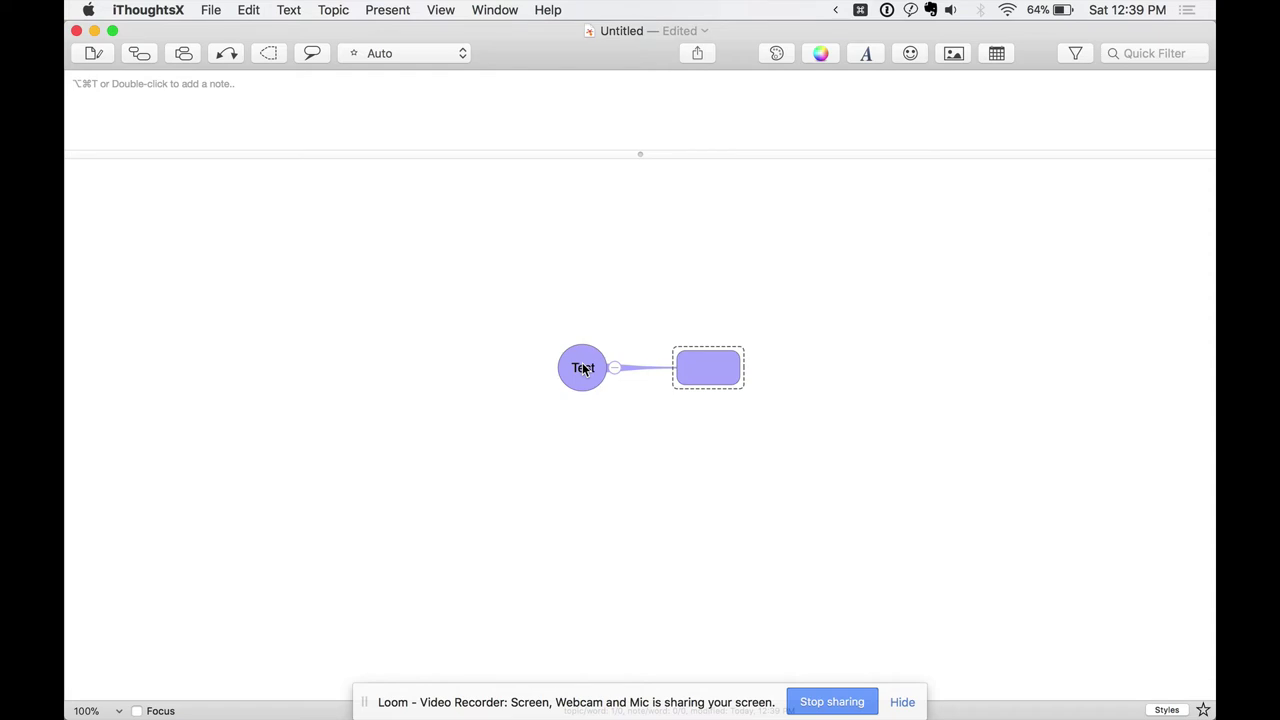
pyautogui.write('Loom review')
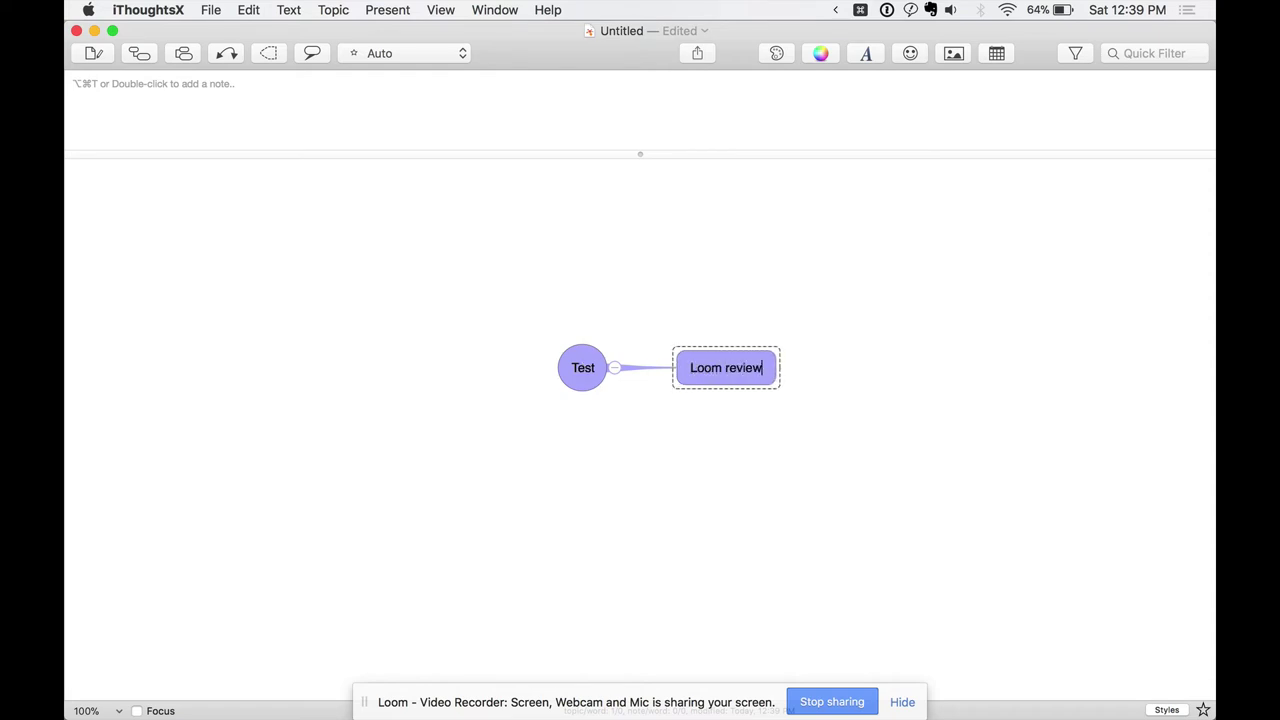
pyautogui.press('Return')
pyautogui.press('Return')
pyautogui.write('tu')
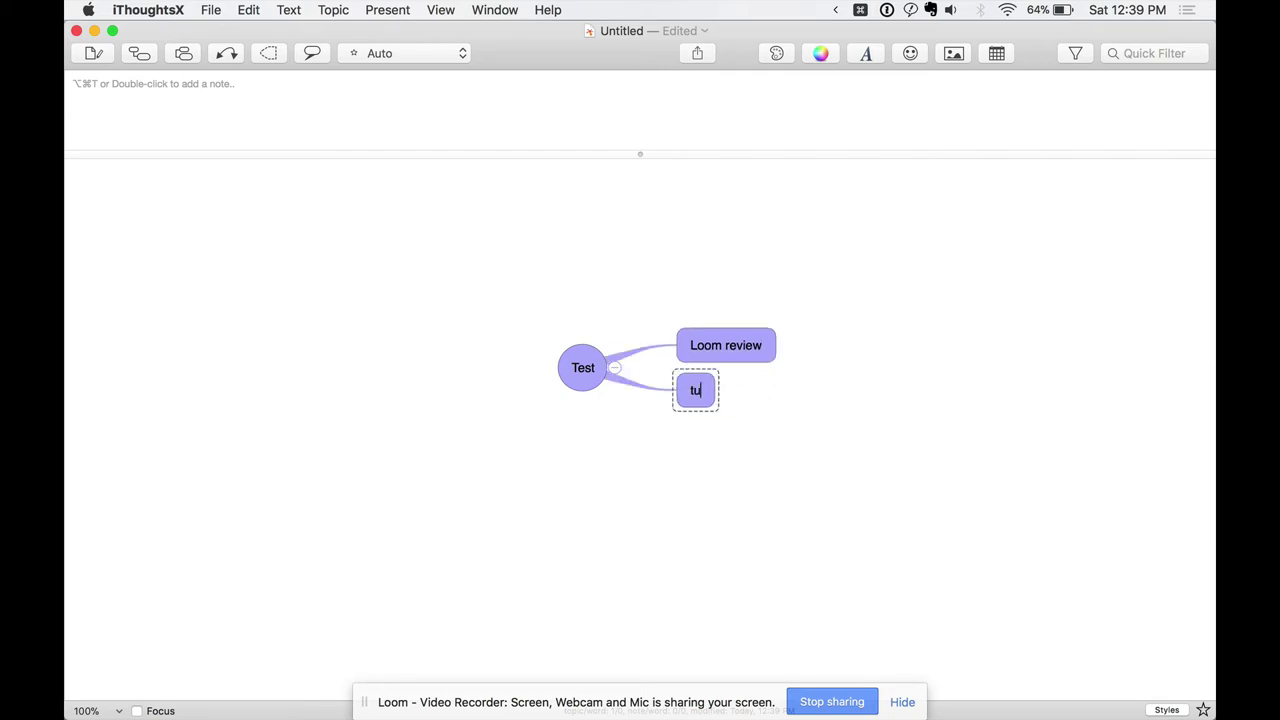
pyautogui.write('torial')
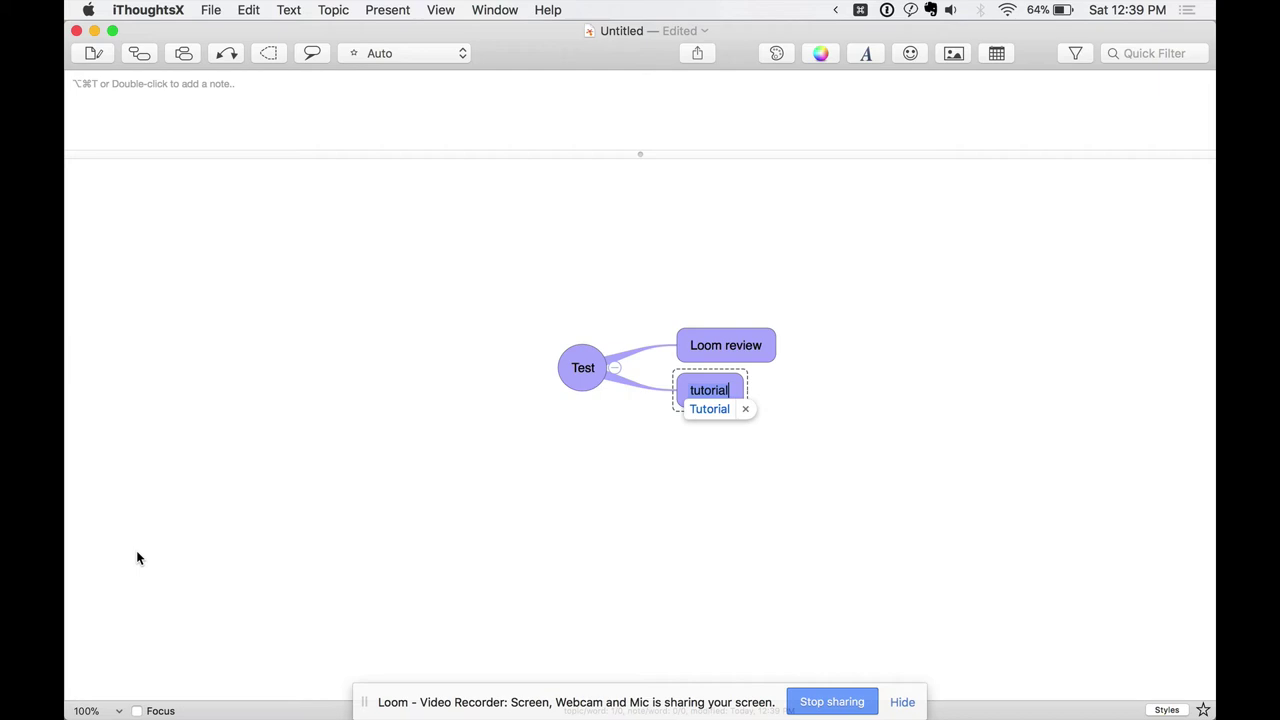
# Switch back to Chrome and open a new browser tab while the recording runs
pyautogui.press('super+Tab')
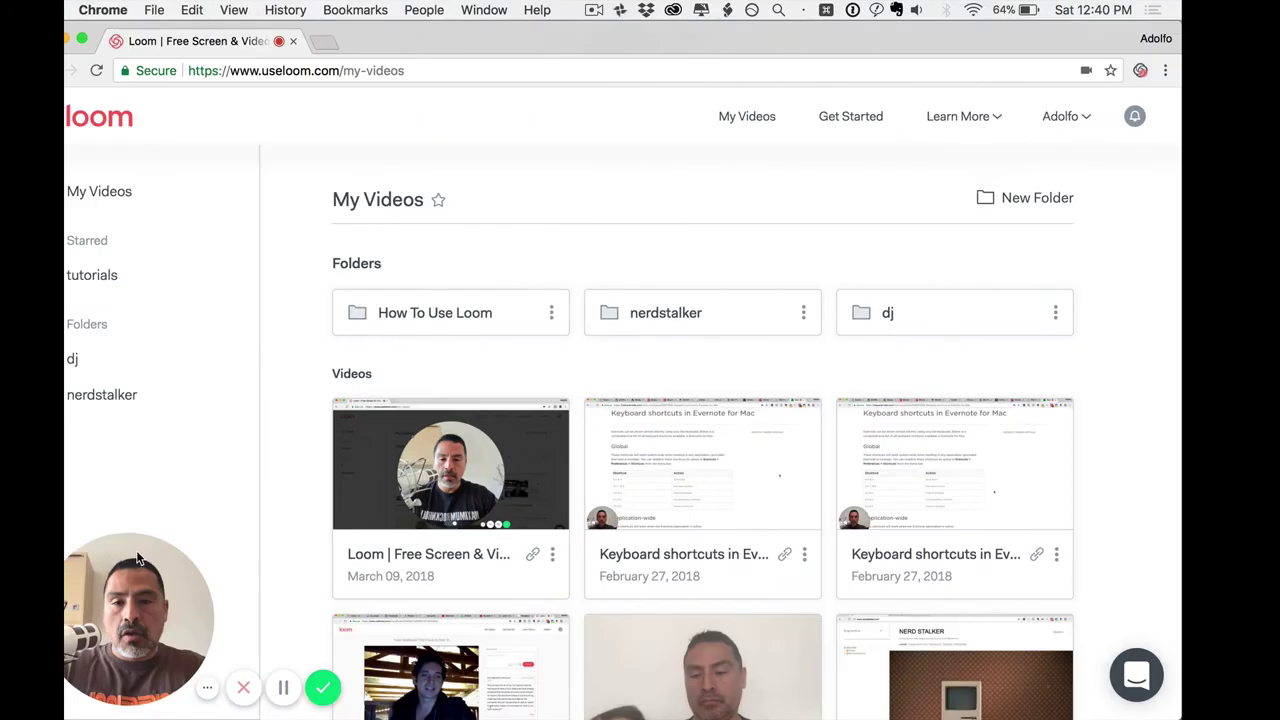
pyautogui.click(360, 47)
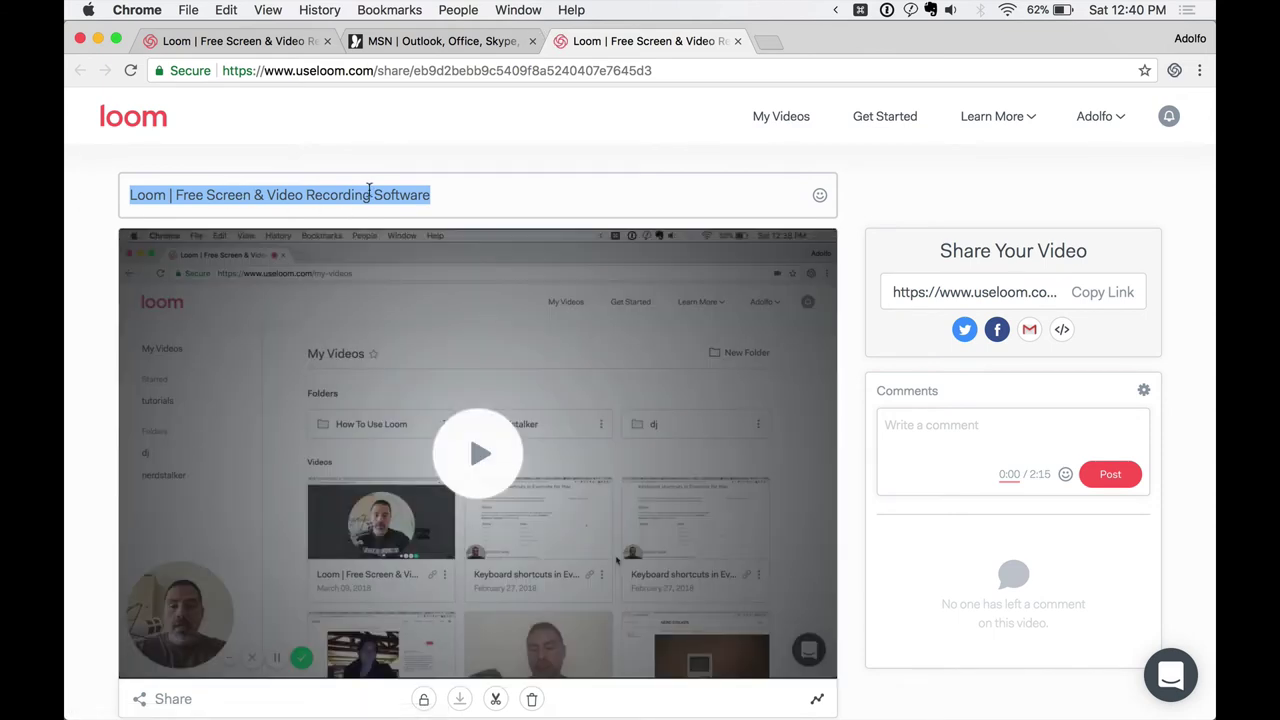
# Rename the finished recording as "Loom Review" on its share page
pyautogui.moveTo(460, 194); pyautogui.dragTo(169, 190)
pyautogui.write('Re')
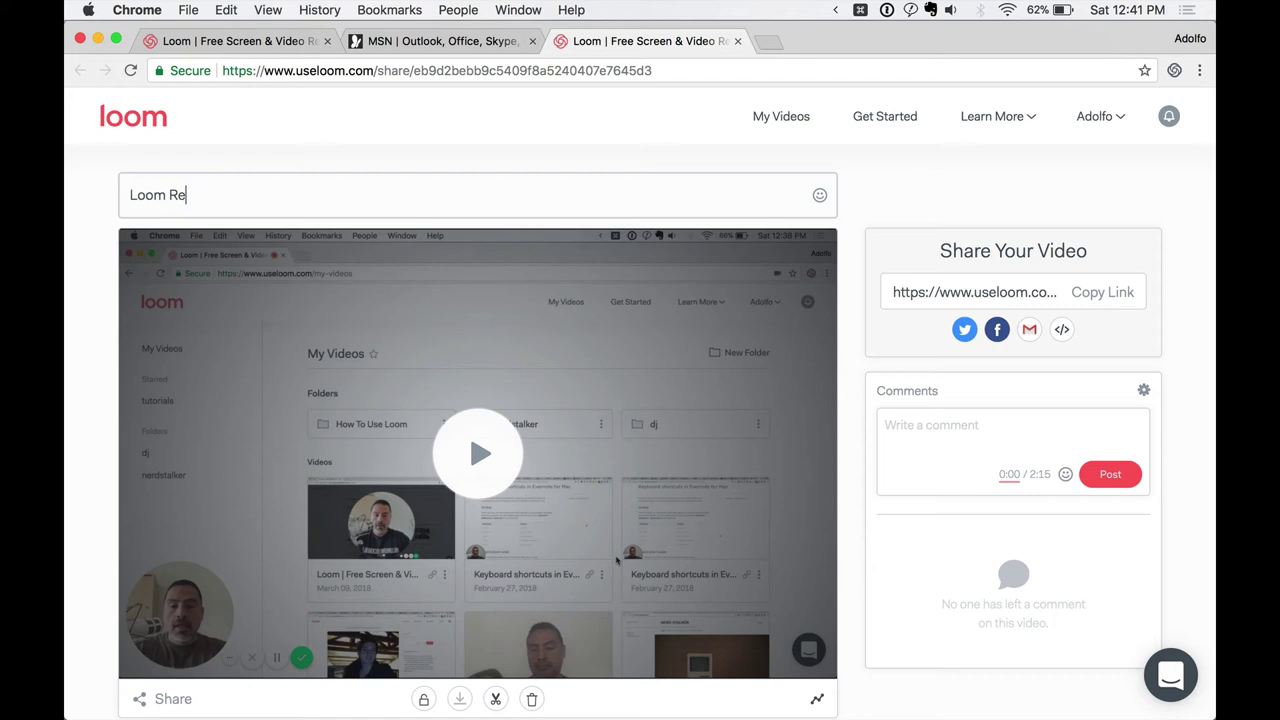
pyautogui.write('veiwew')
pyautogui.press('Return')
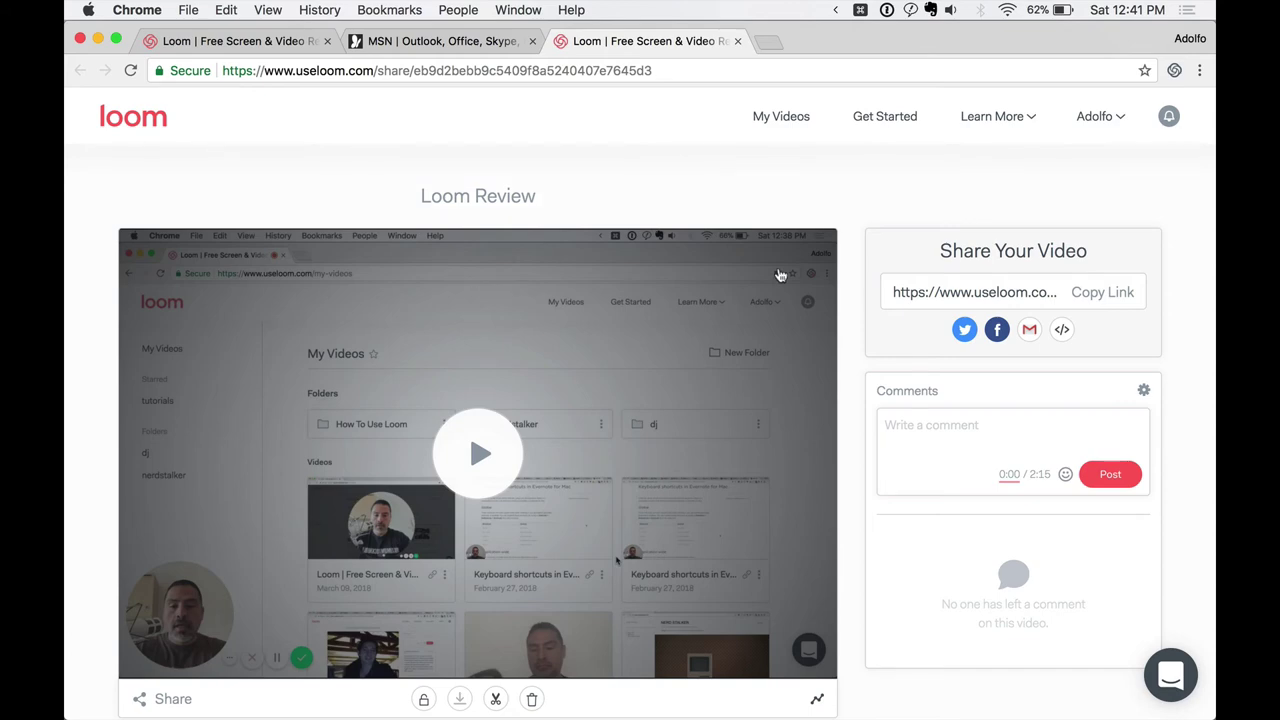
# Examine the sharing choices offered below the video and close them without choosing one
pyautogui.scroll(-2, 781, 275)
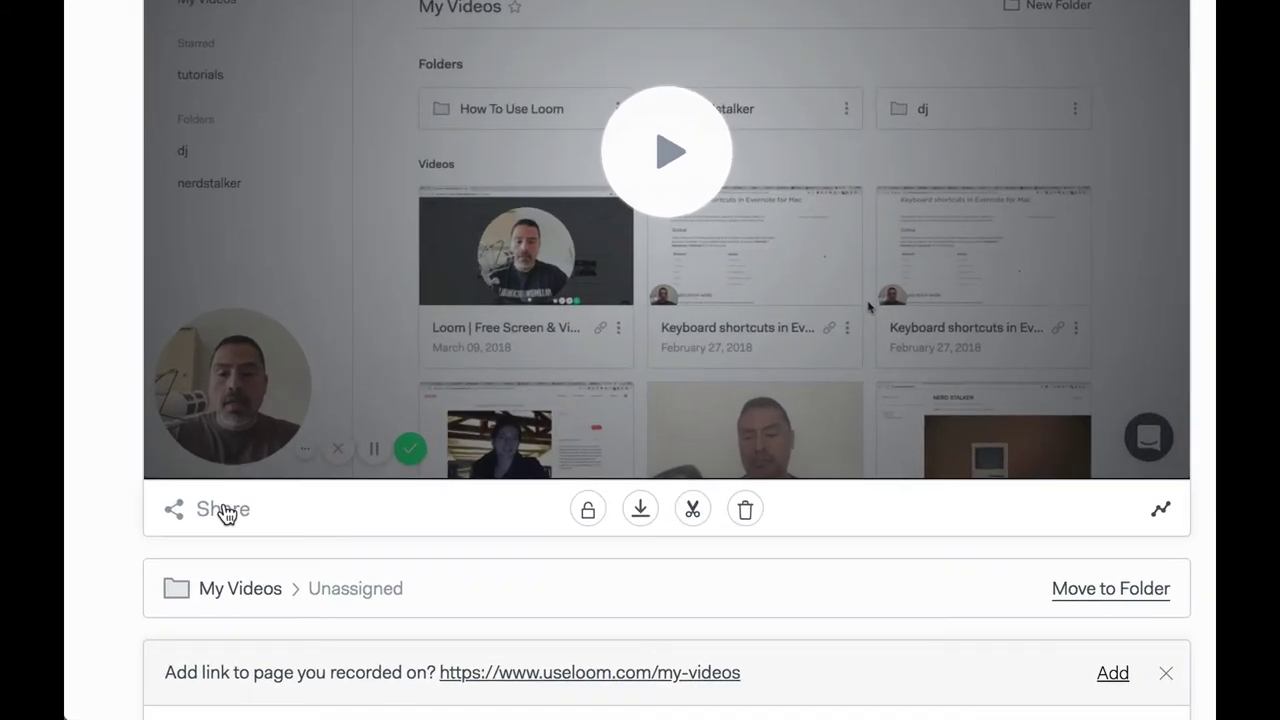
pyautogui.click(224, 512)
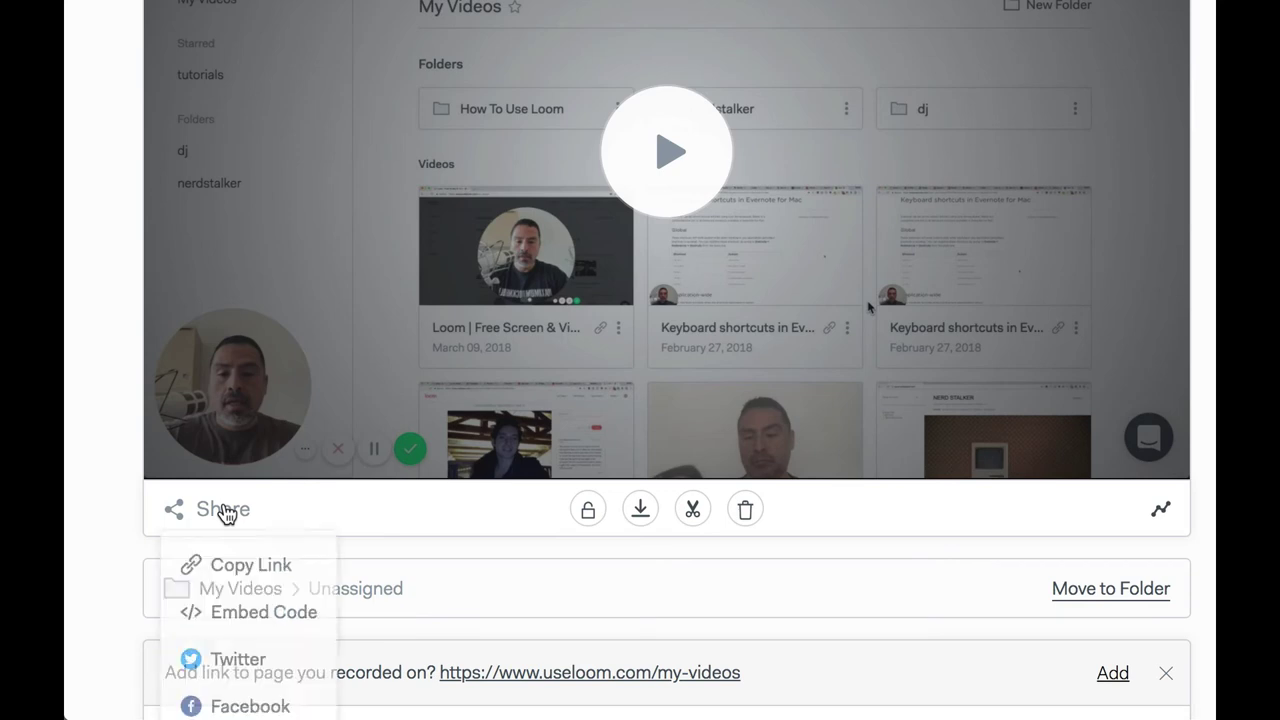
pyautogui.scroll(-2, 424, 579)
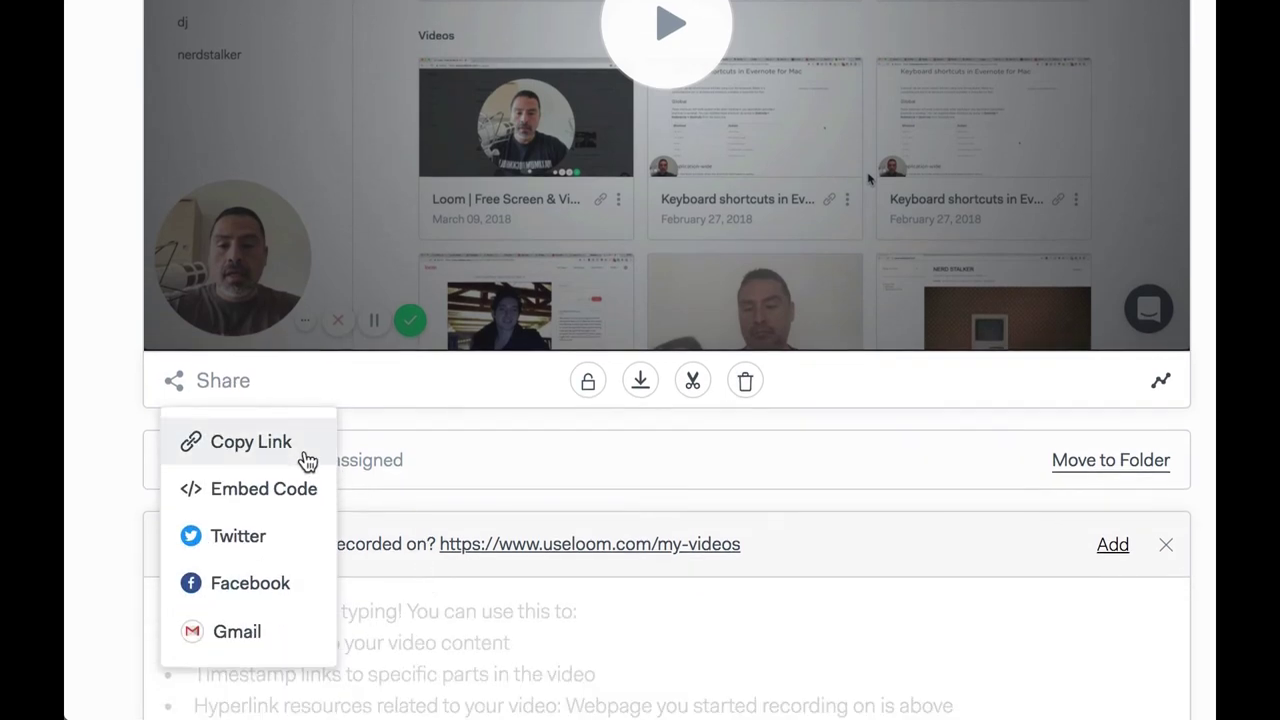
pyautogui.click(460, 400)
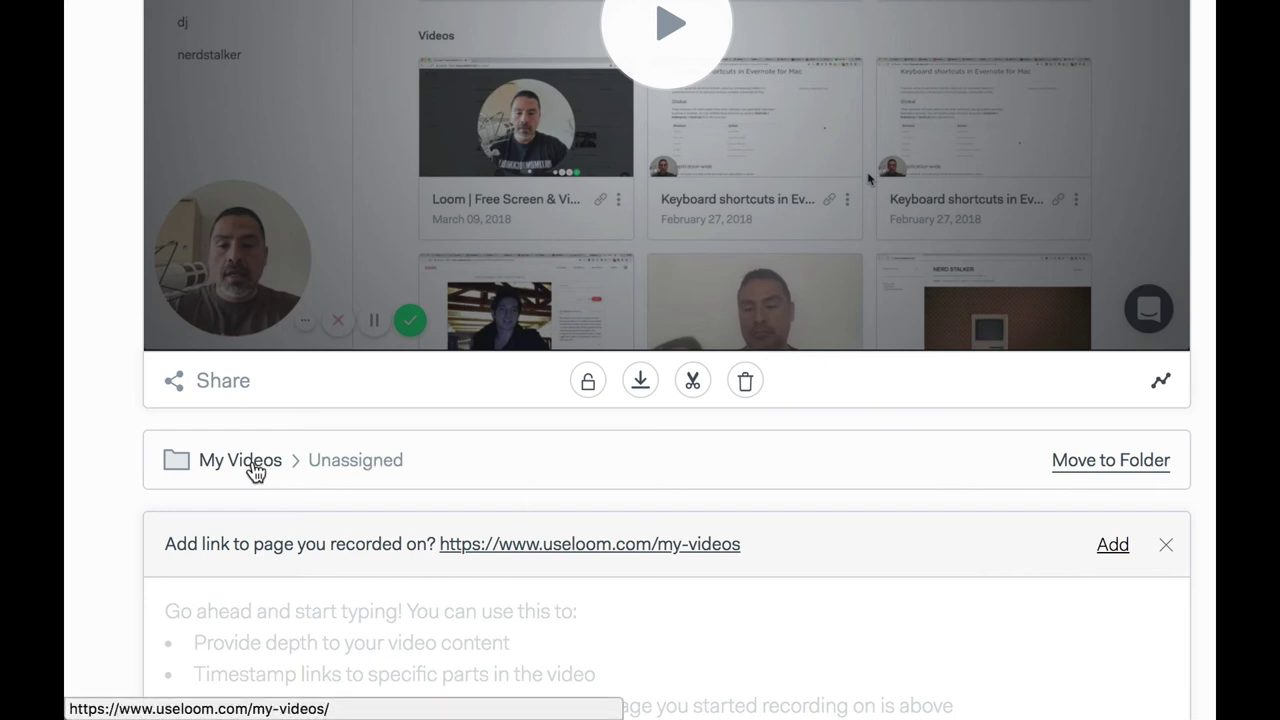
# Enter the placeholder text "lkjflkajsd;klfja;lksdj" as the video's description
pyautogui.scroll(-3, 567, 527)
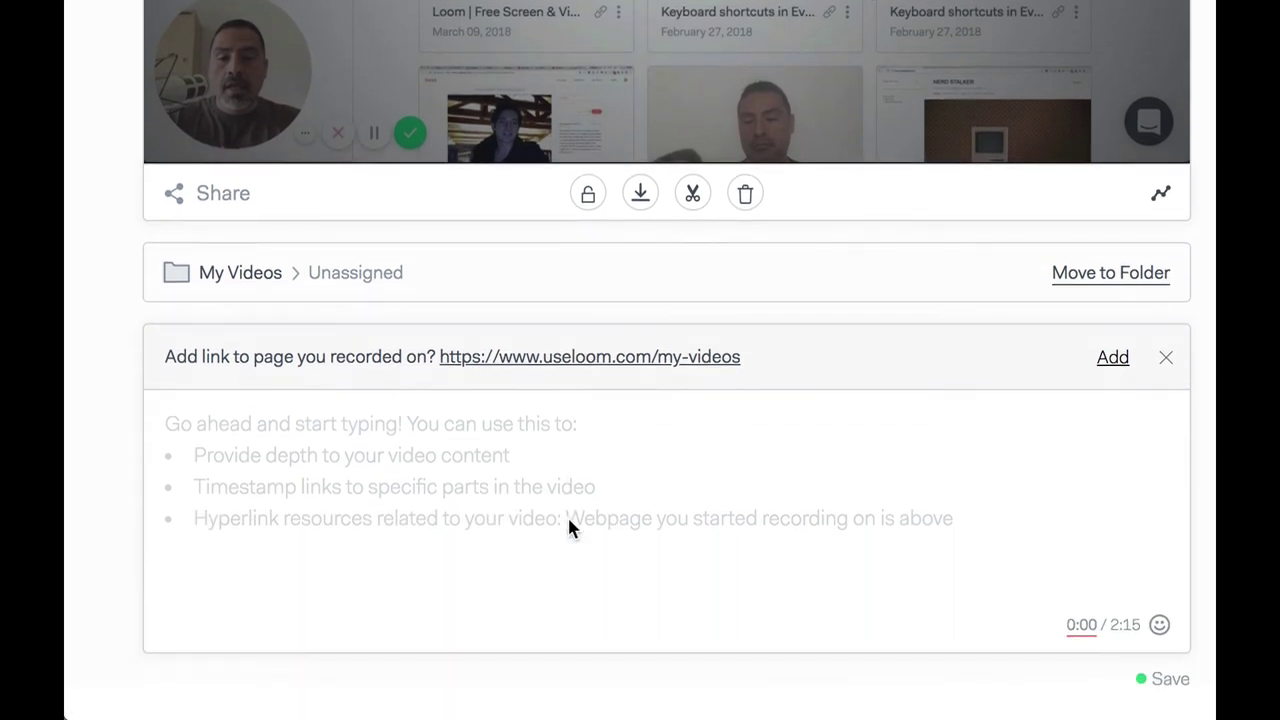
pyautogui.click(422, 440)
pyautogui.write('lkjflkajsd;klfja;lksdj')
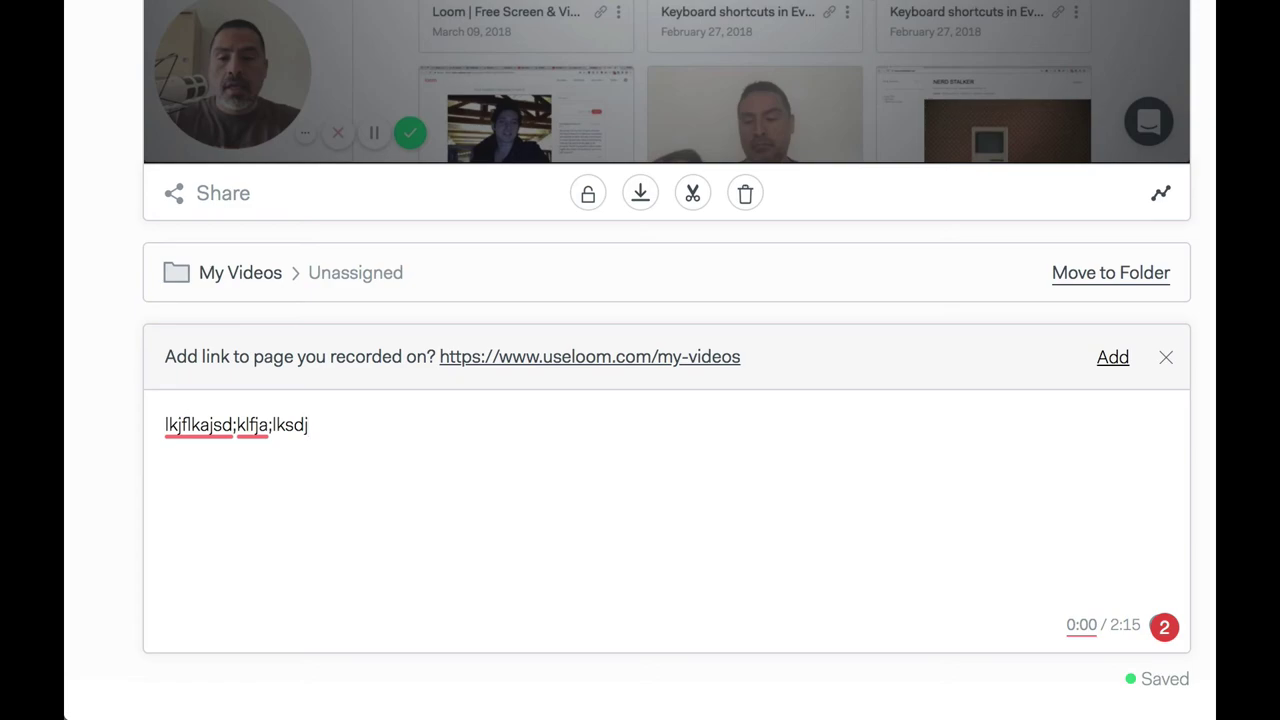
# Play the recorded video on its share page and mute its sound
pyautogui.scroll(3, 868, 281)
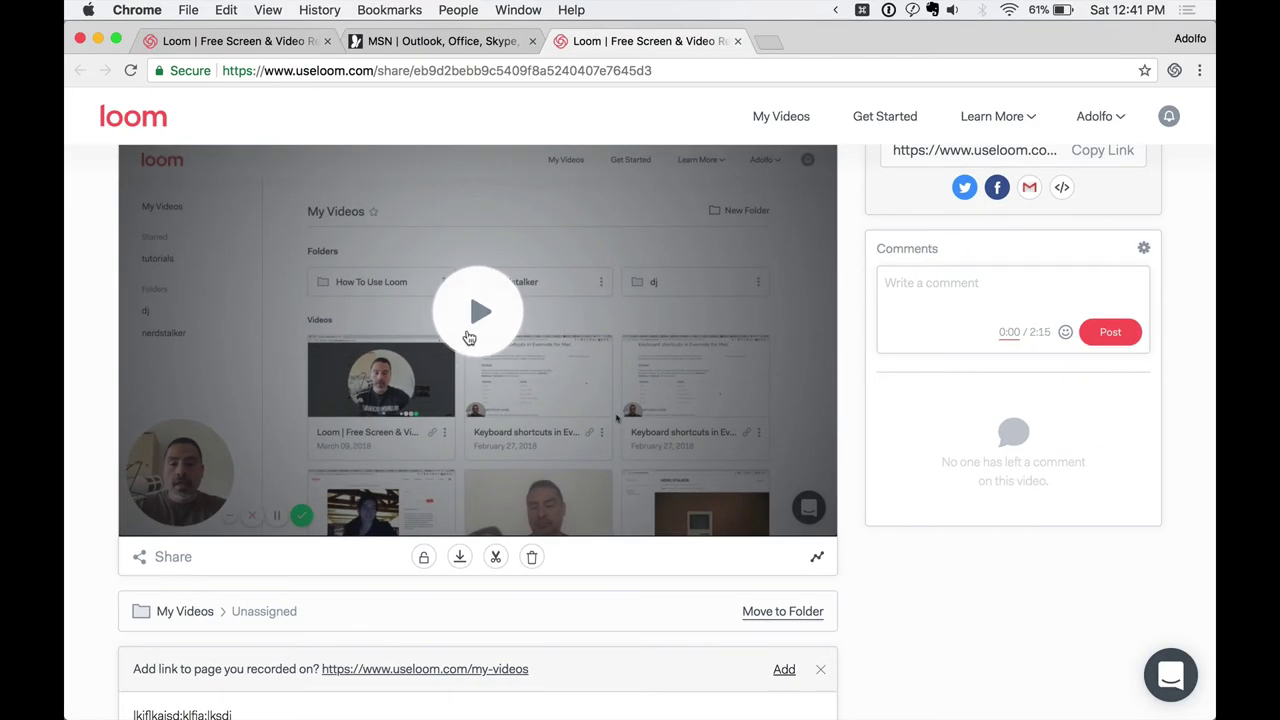
pyautogui.click(655, 149)
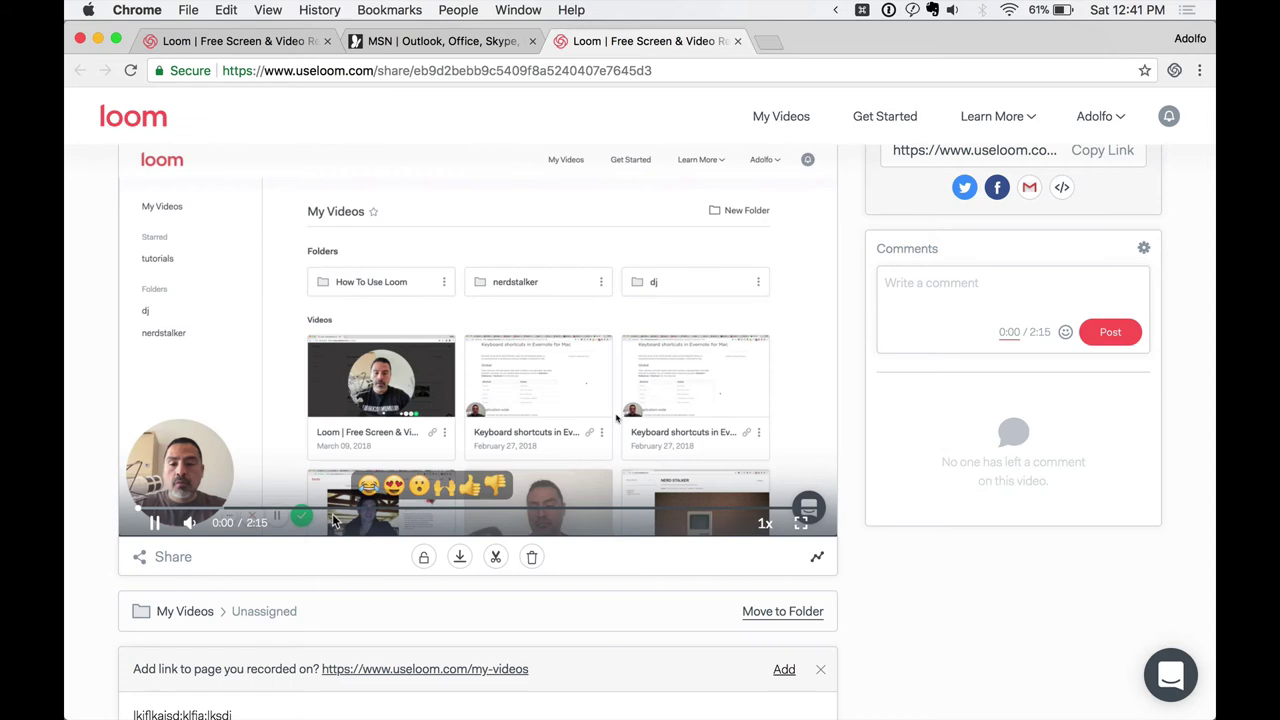
pyautogui.click(190, 522)
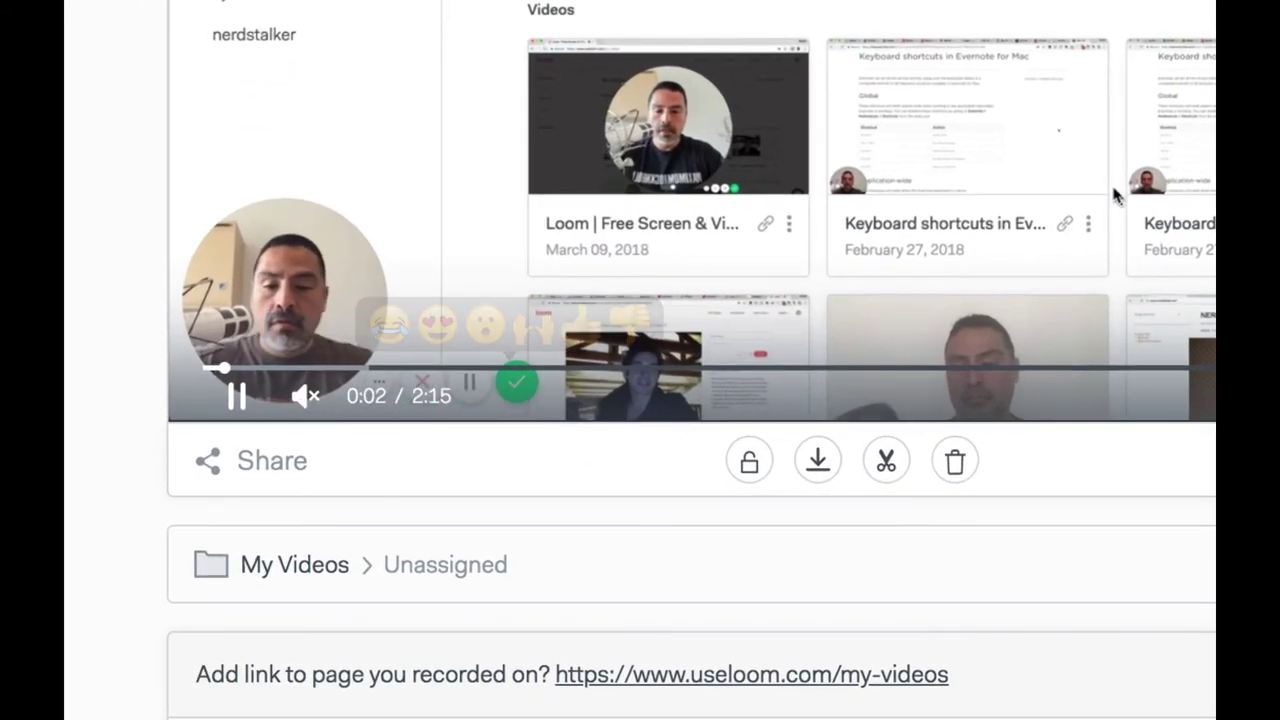
# Jump ahead in the video, pause it at 0:16 and add a raised-hands reaction there
pyautogui.click(346, 369)
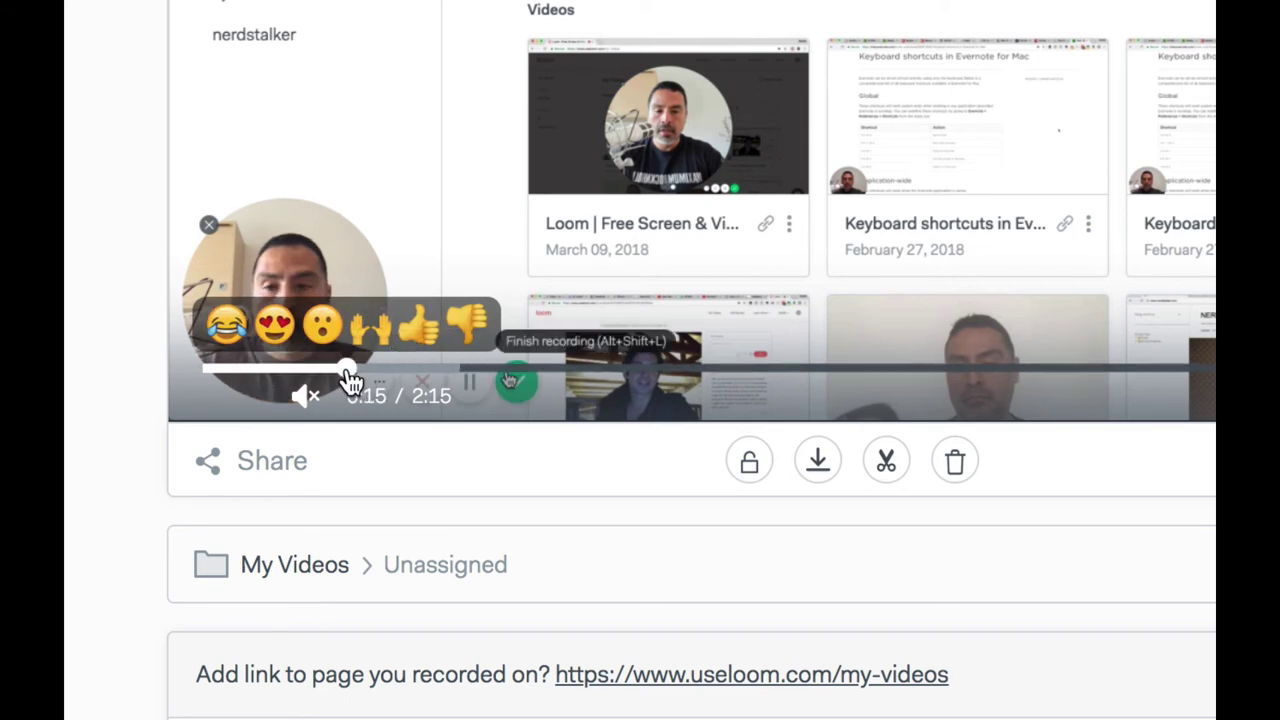
pyautogui.click(238, 398)
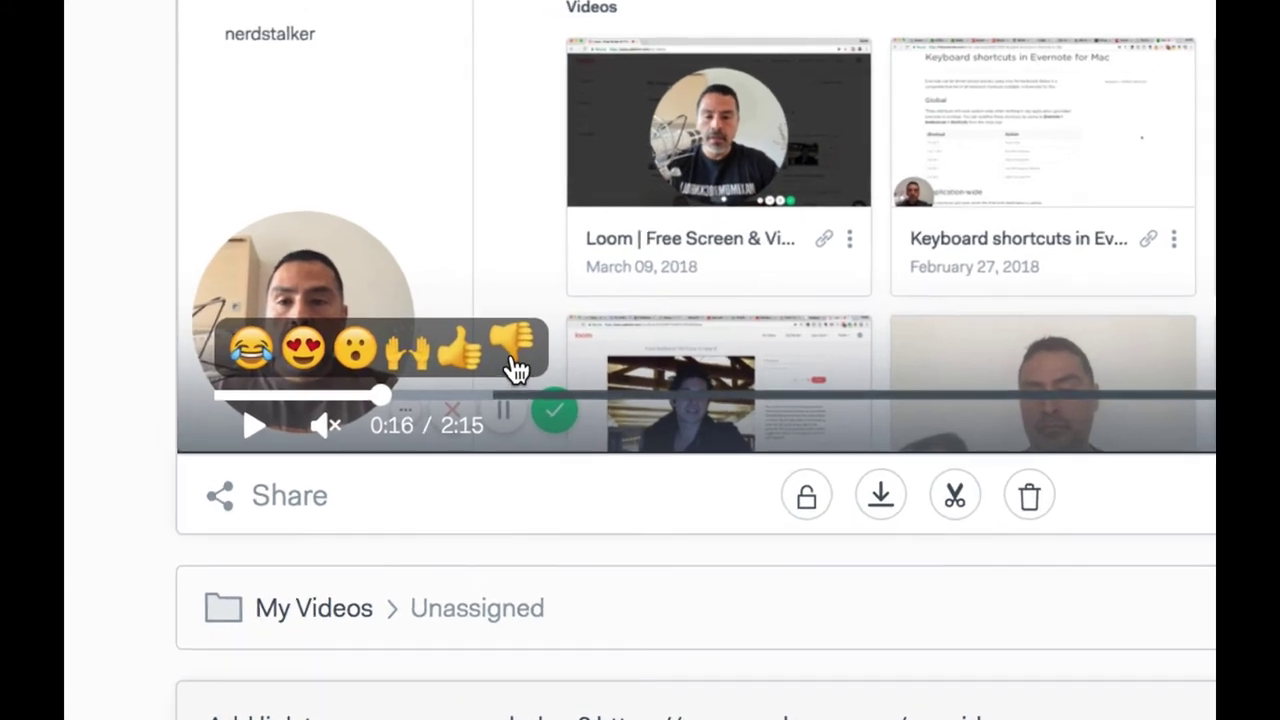
pyautogui.click(389, 330)
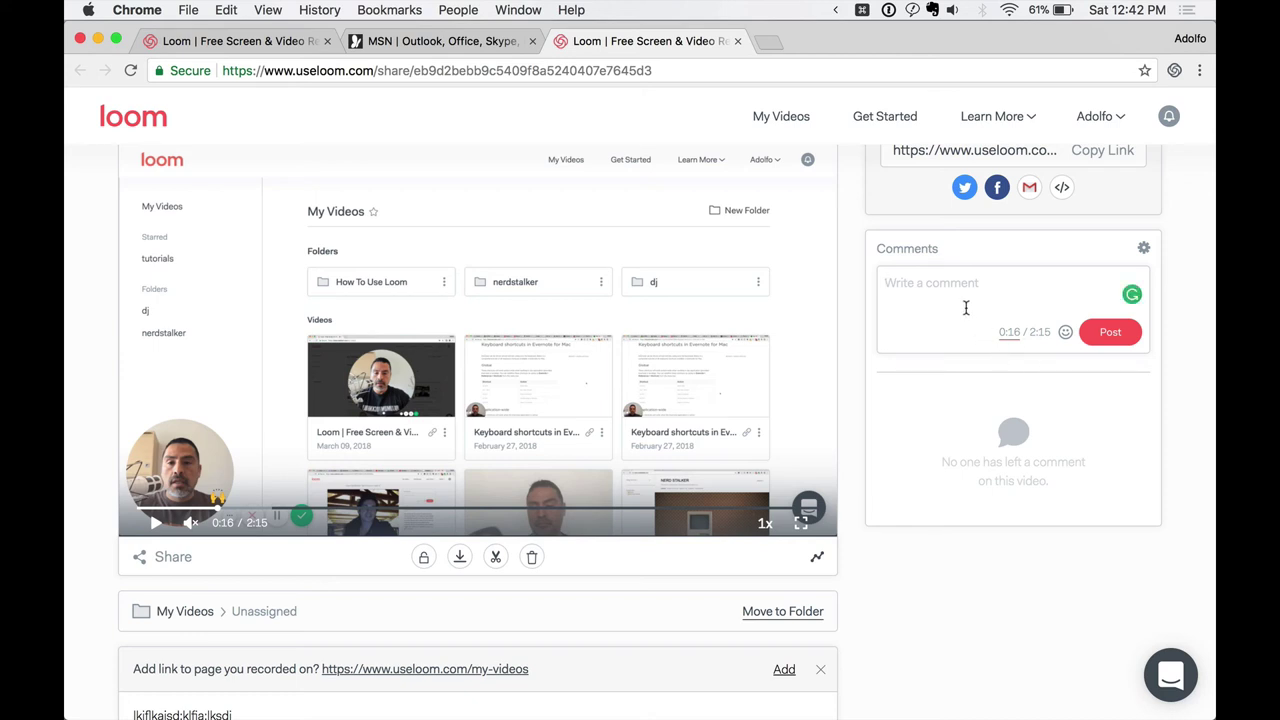
# Post the comment "Eventful thing." at the 0:16 mark of the video
pyautogui.click(966, 308)
pyautogui.write('Eventful thing.')
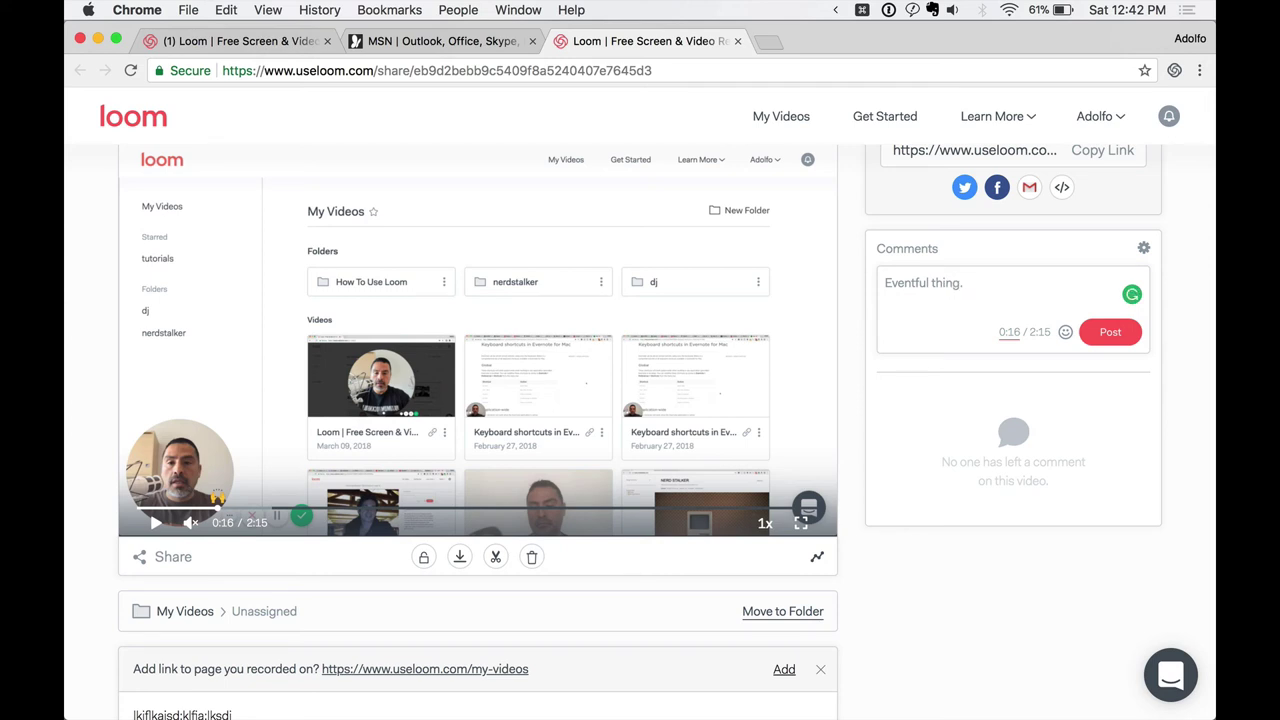
pyautogui.click(1095, 341)
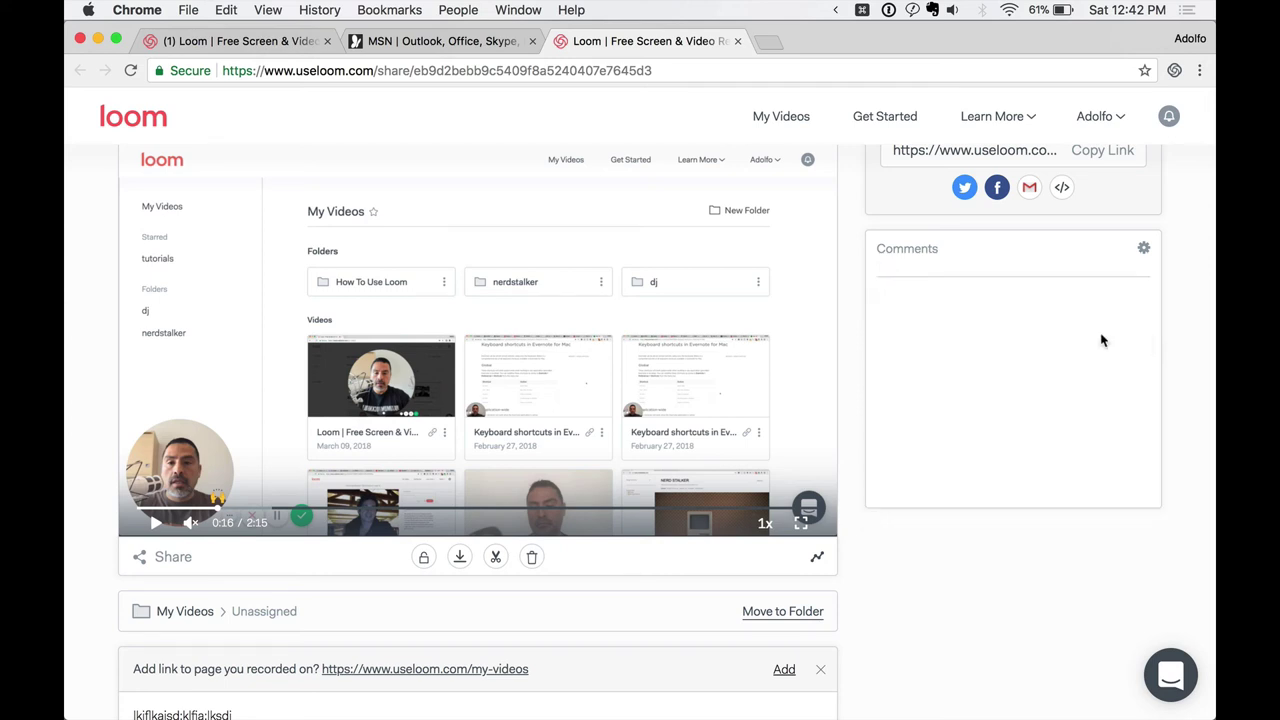
# Resume the video from the 0:16 reaction and pause it at 0:19
pyautogui.click(157, 522)
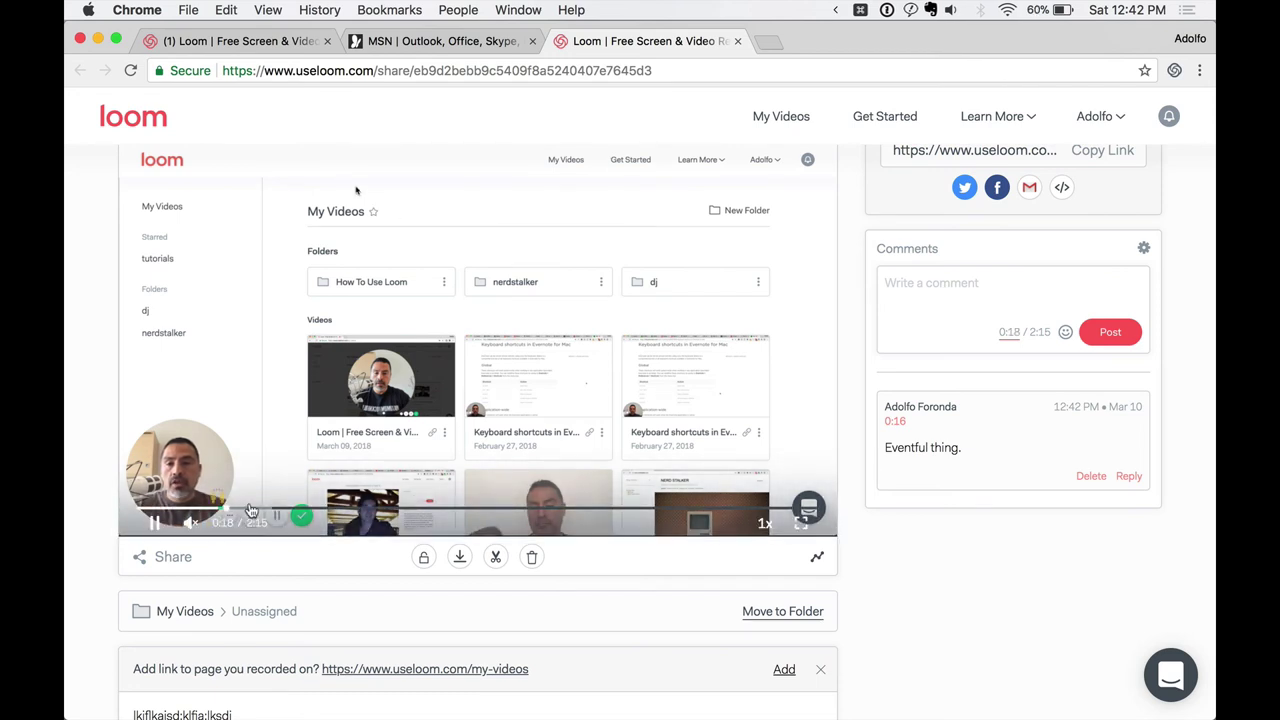
pyautogui.press('space')
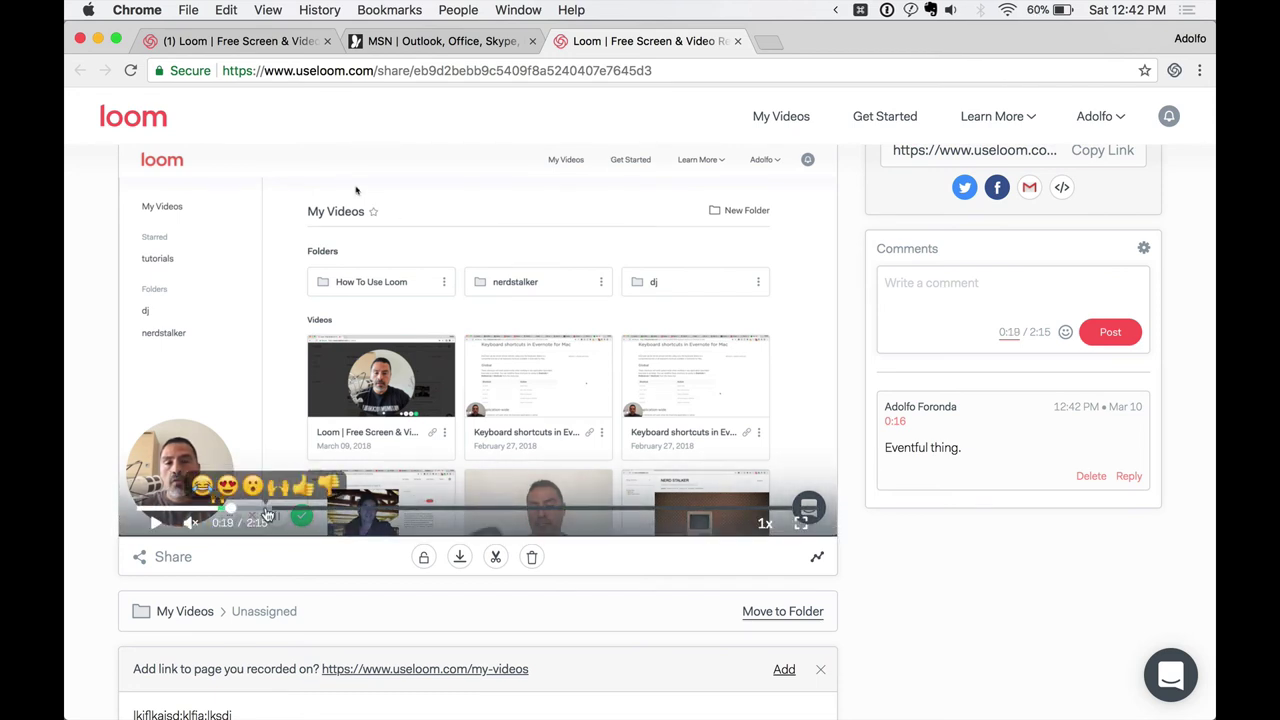
# Move the video to 0:29, pause it there and post the comment "Another highlight." at that mark
pyautogui.click(266, 512)
pyautogui.click(152, 524)
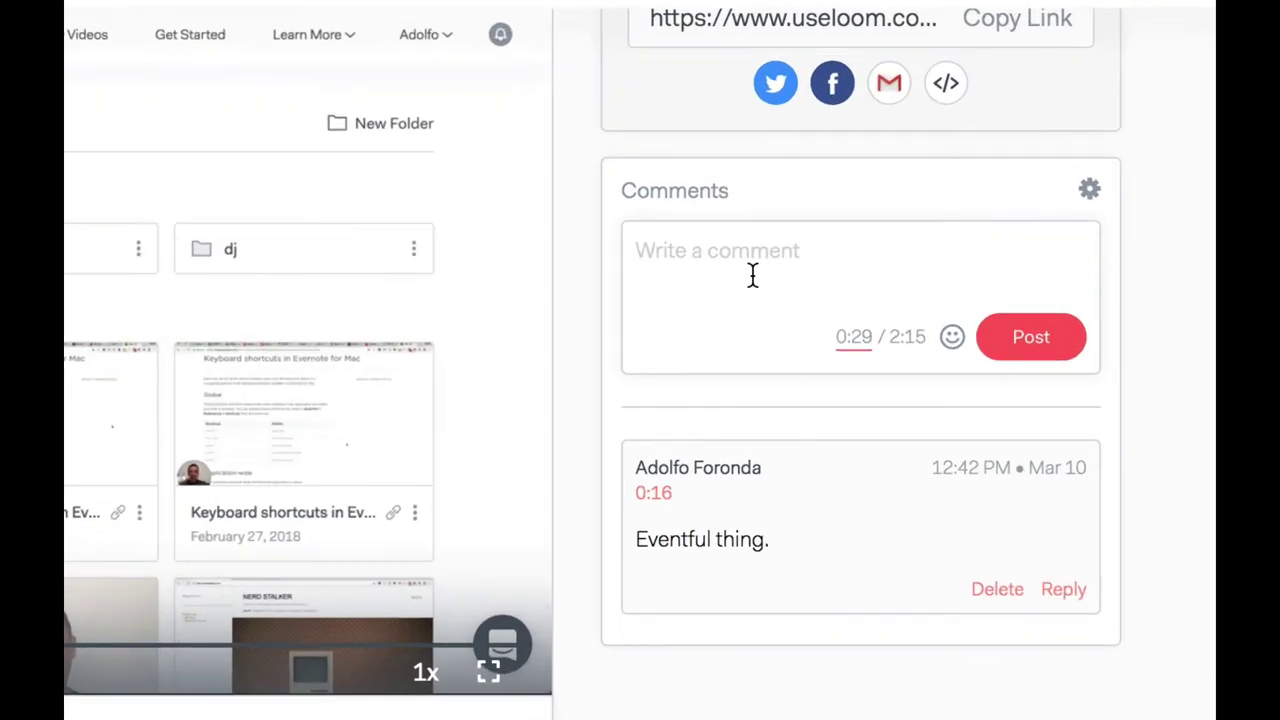
pyautogui.click(951, 296)
pyautogui.write('Ano')
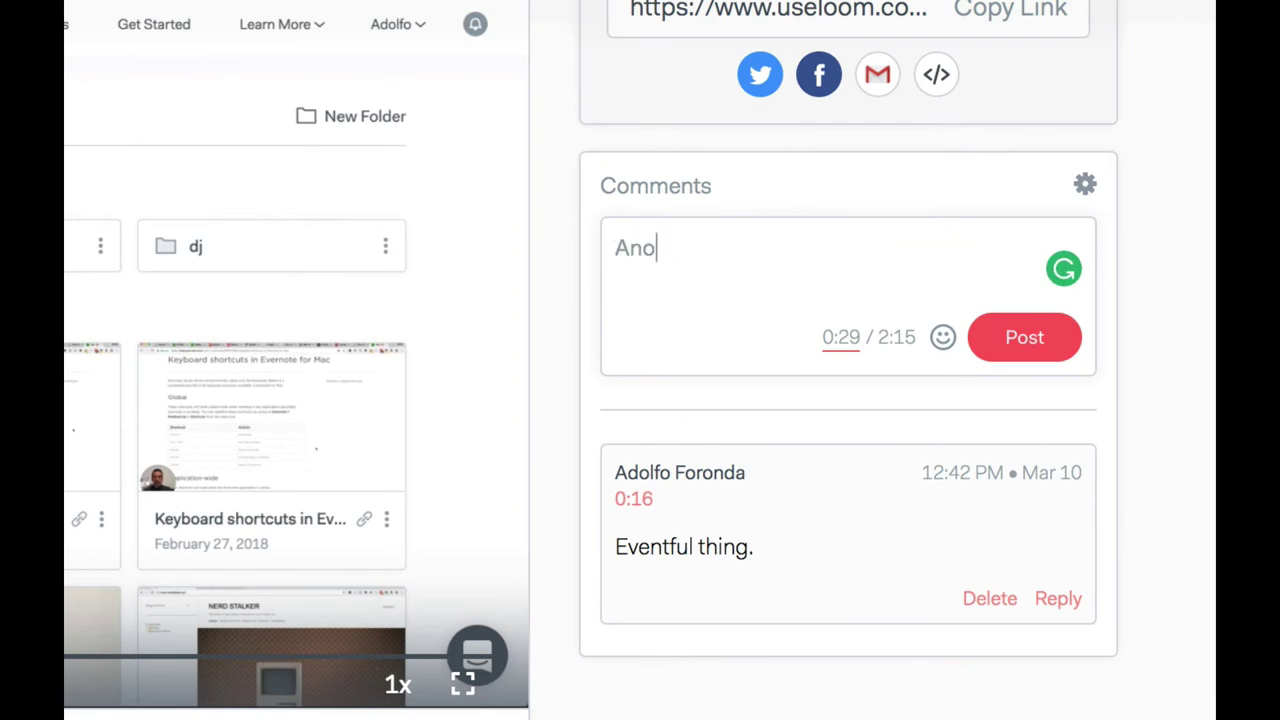
pyautogui.write('ther hig')
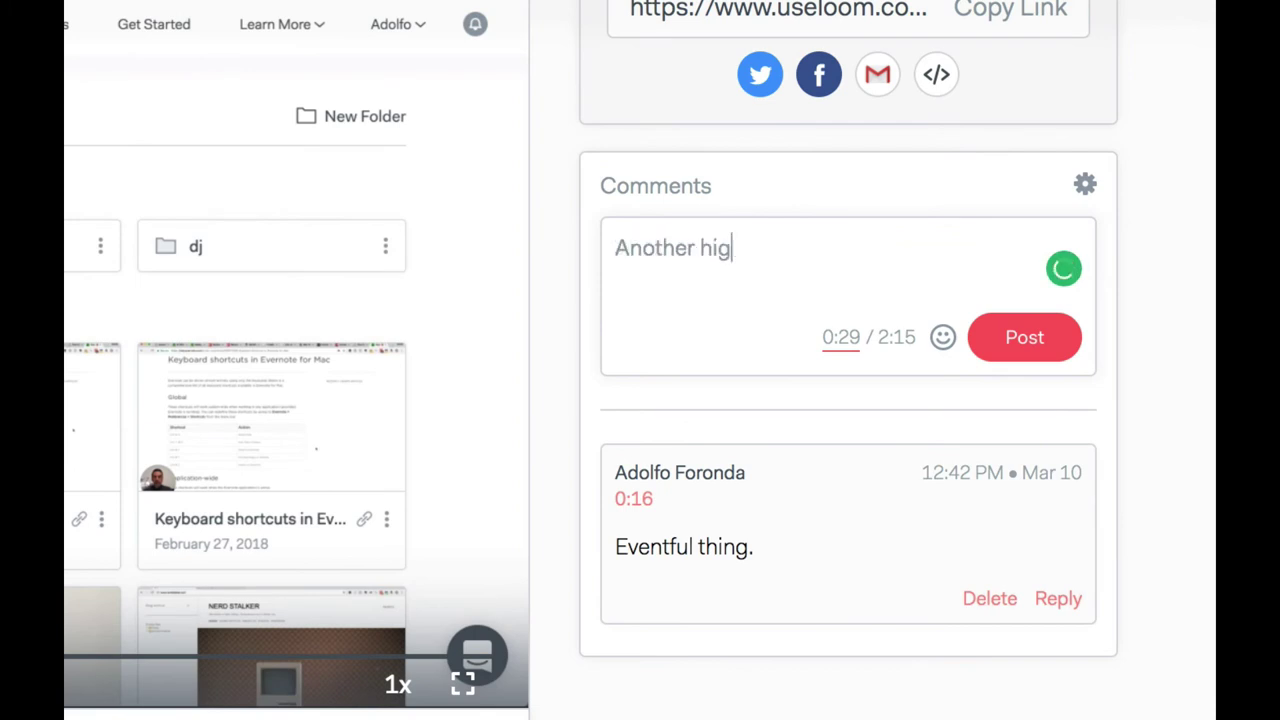
pyautogui.write('hlight')
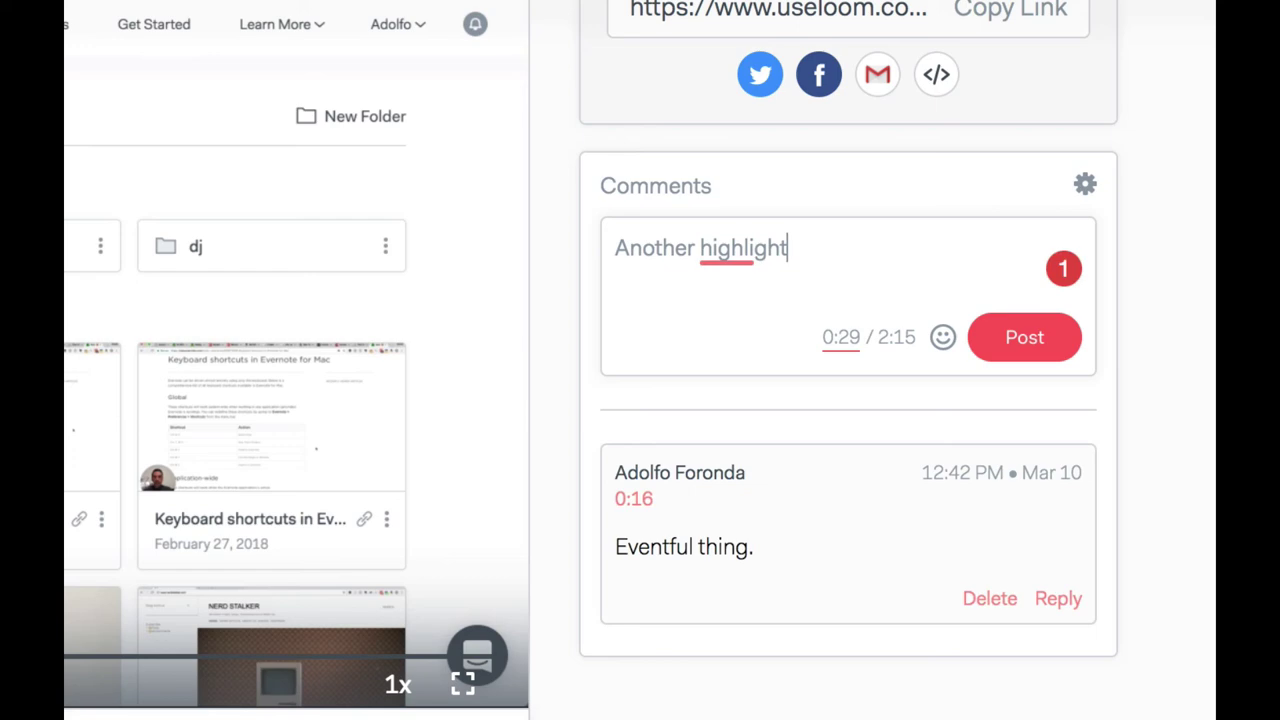
pyautogui.write('.')
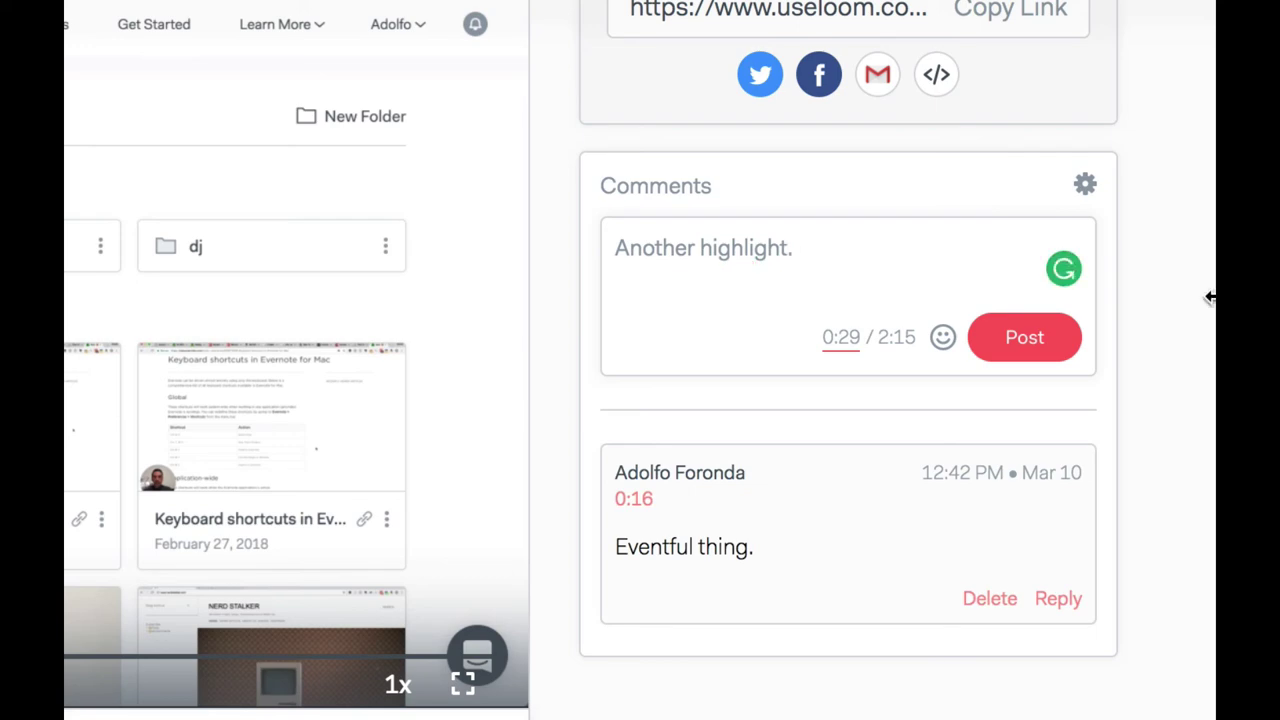
pyautogui.click(1046, 337)
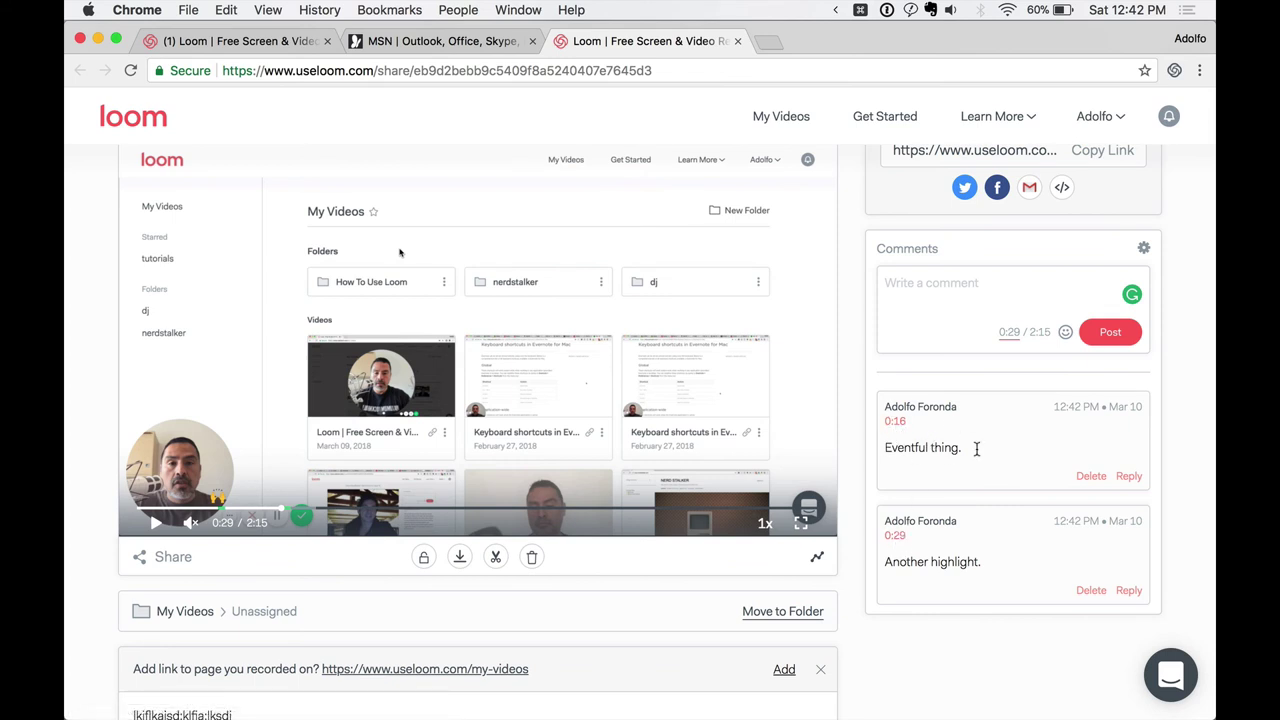
# Replay the video from the 0:16 comment's timestamp, pause it, and return to that commented moment once more
pyautogui.click(895, 421)
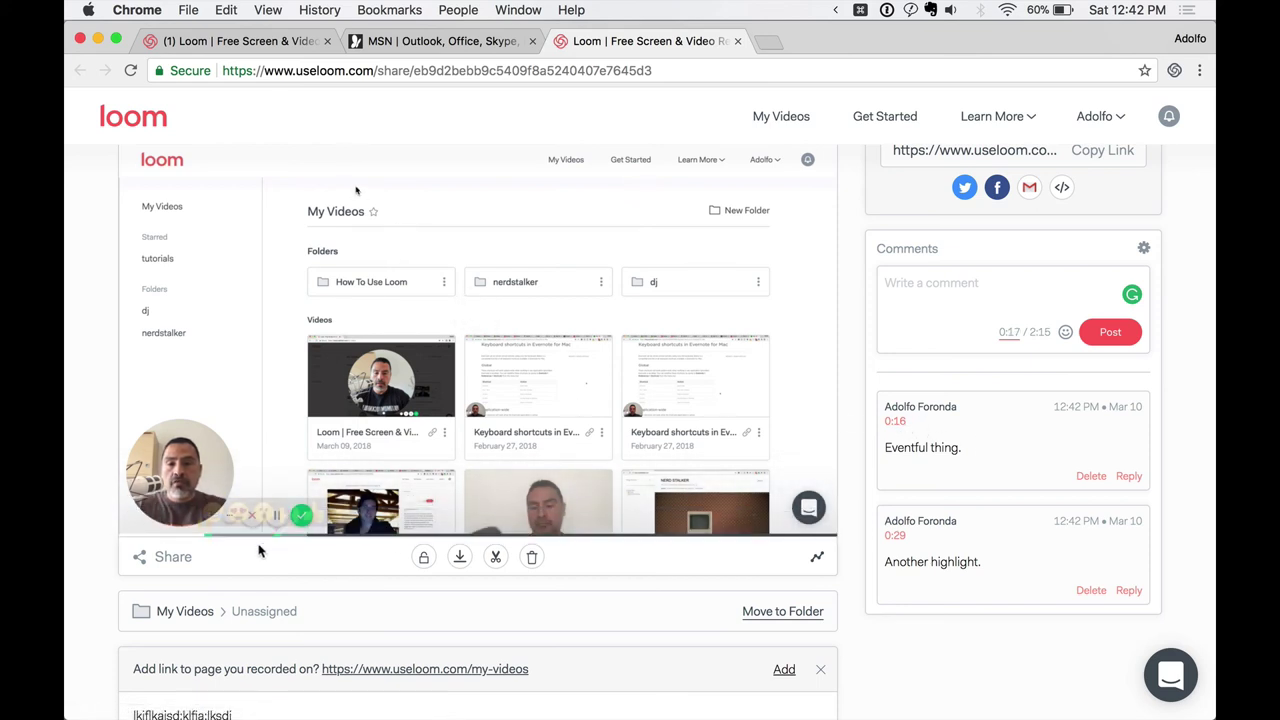
pyautogui.moveTo(200, 525)
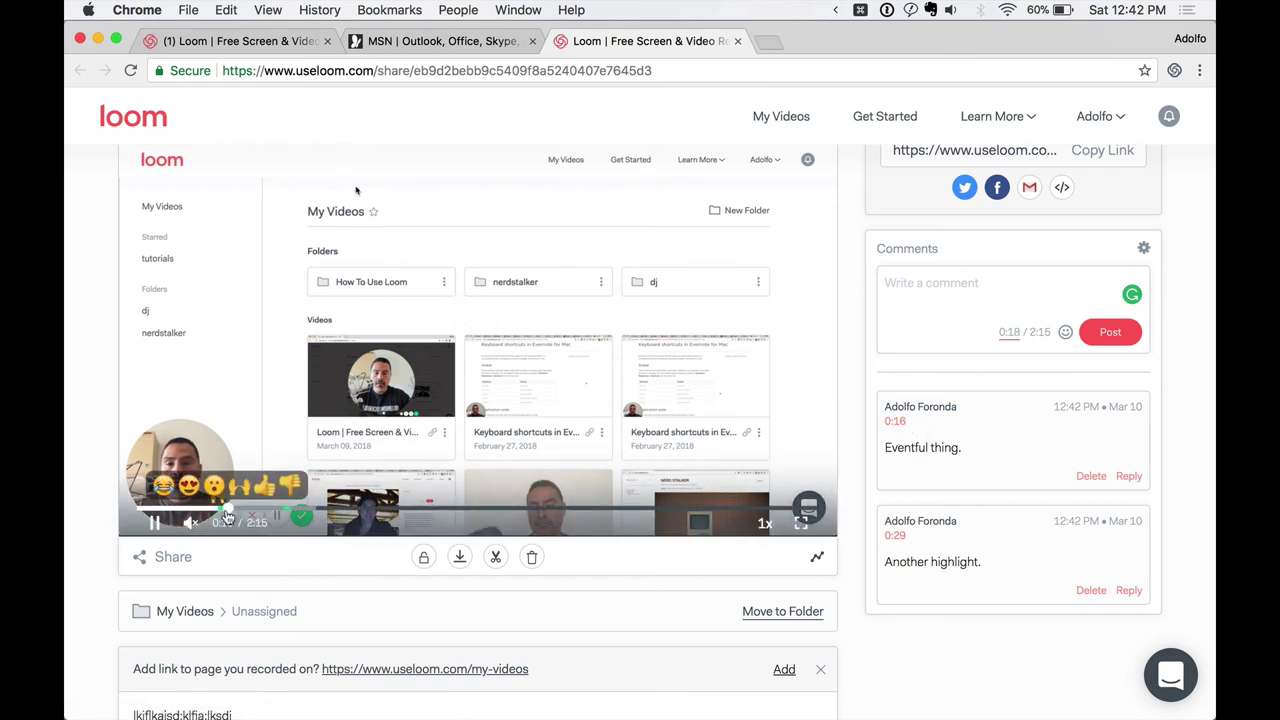
pyautogui.click(157, 527)
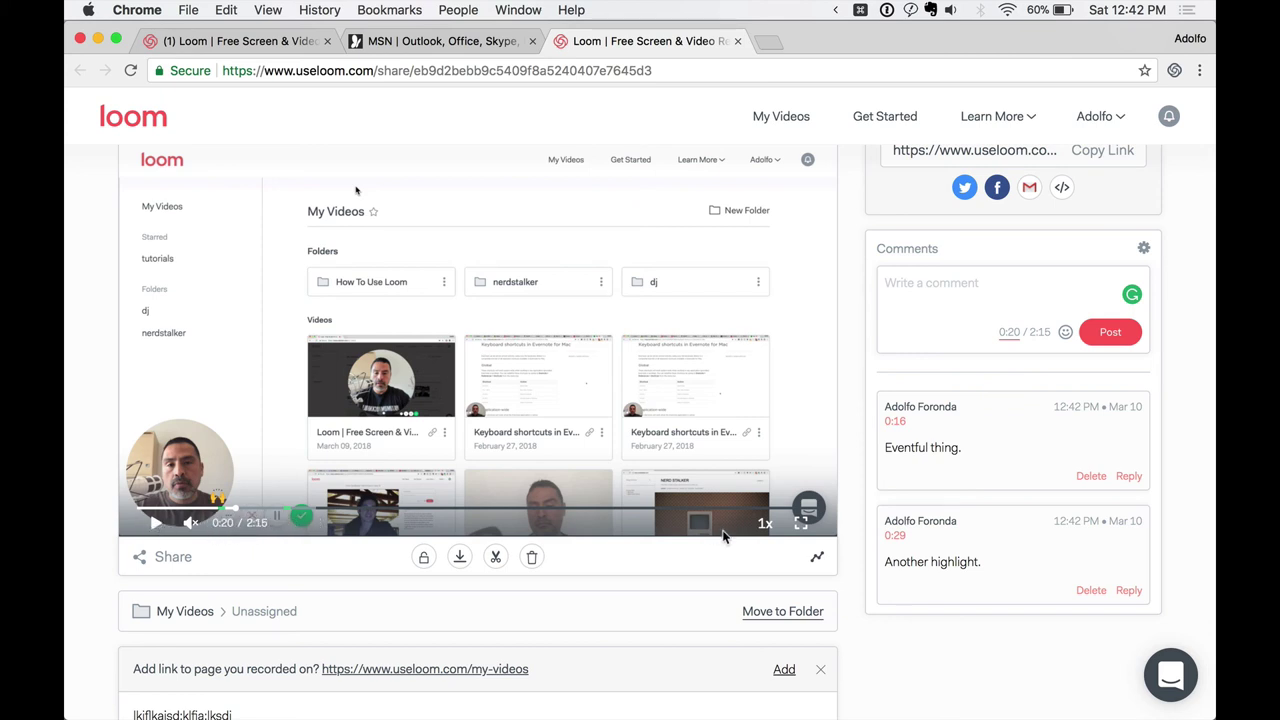
pyautogui.click(895, 421)
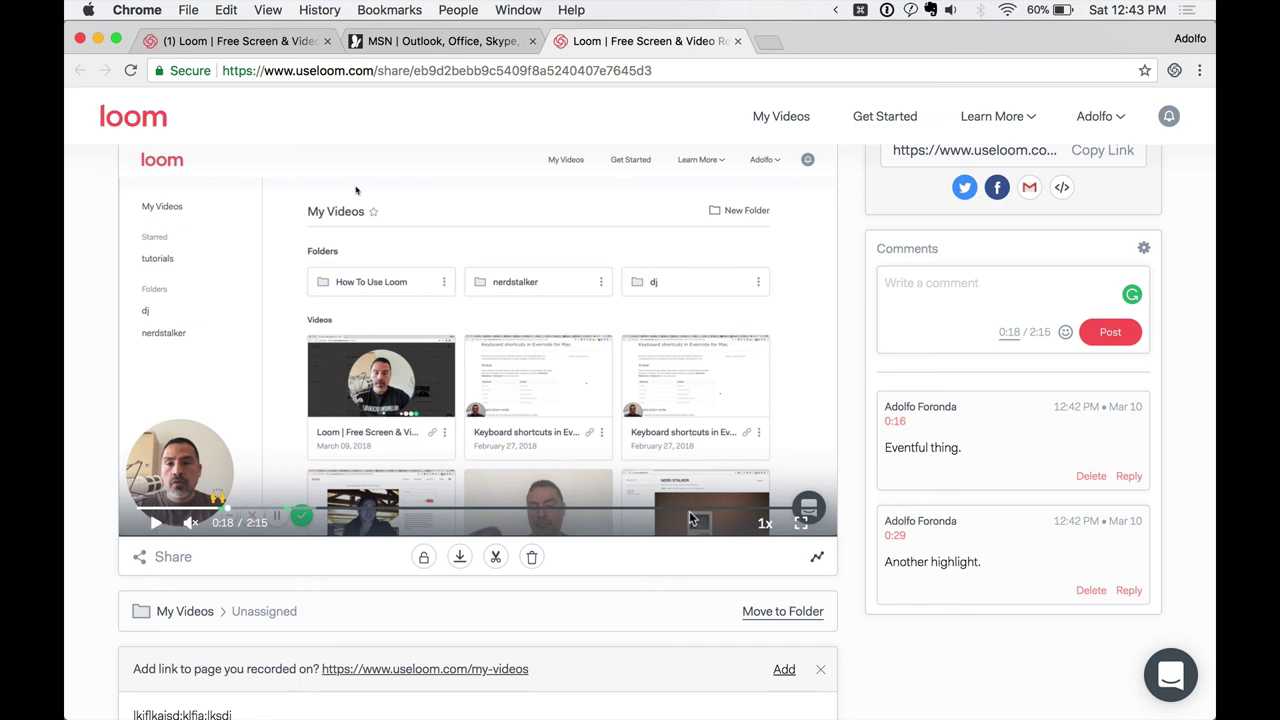
# Review the Loom support article on recording limits, including how long videos are kept, their maximum length and Pro features
pyautogui.scroll(3, 689, 516)
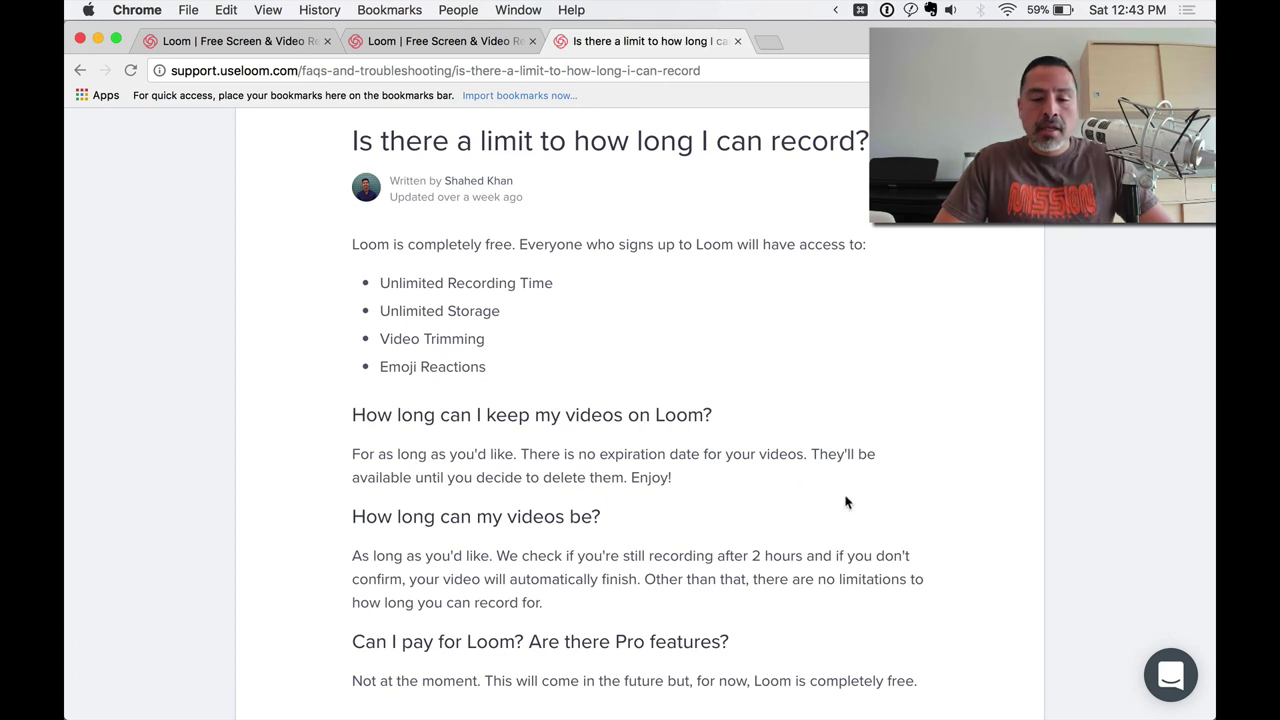
pyautogui.scroll(-2, 843, 495)
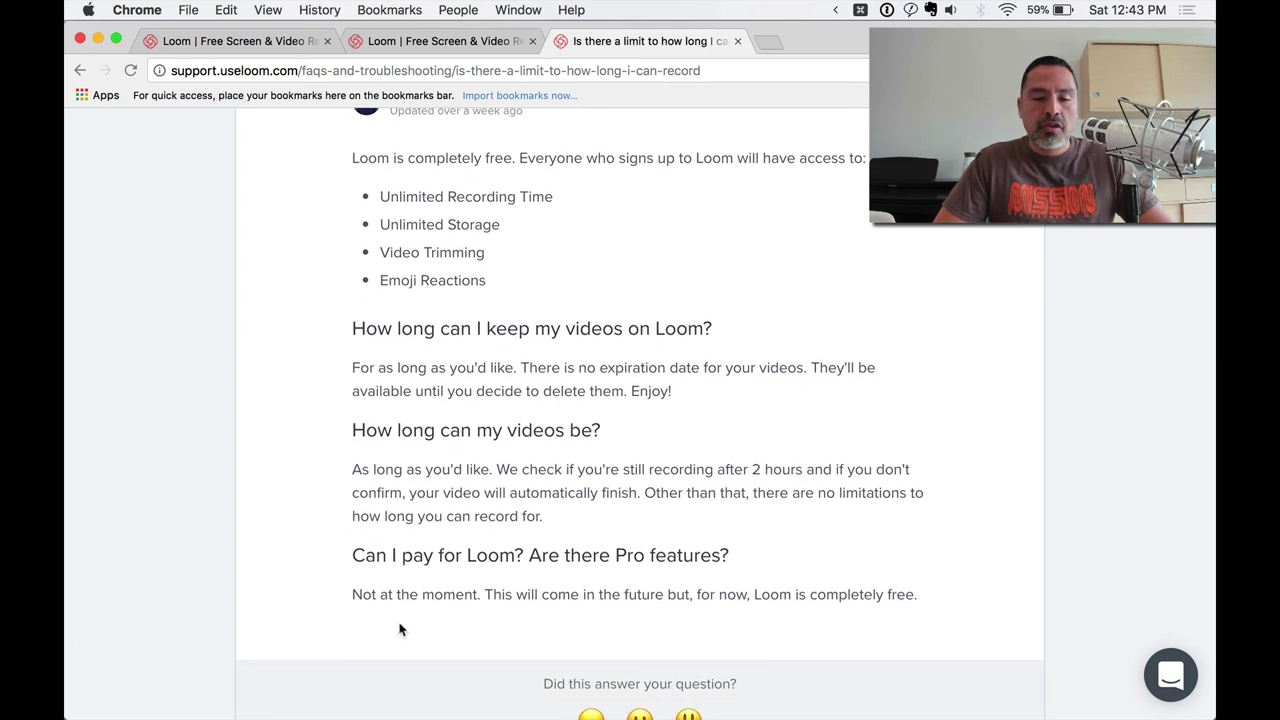
pyautogui.scroll(2, 1046, 455)
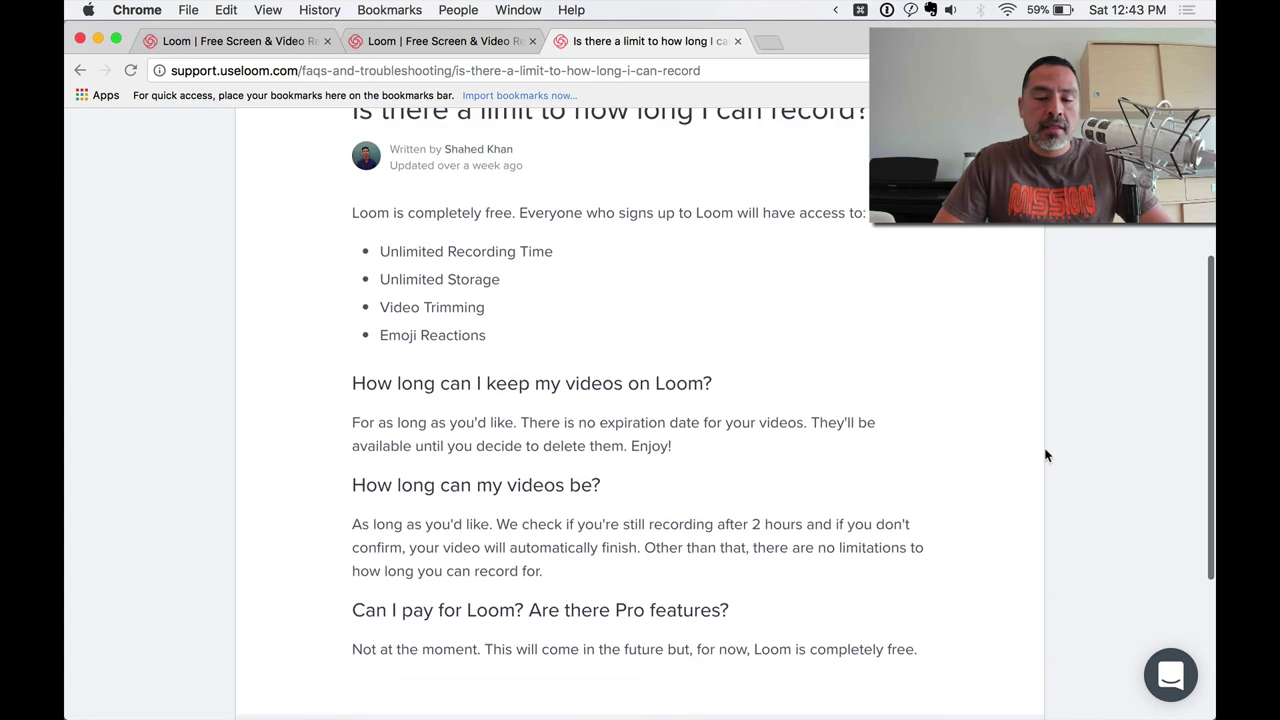